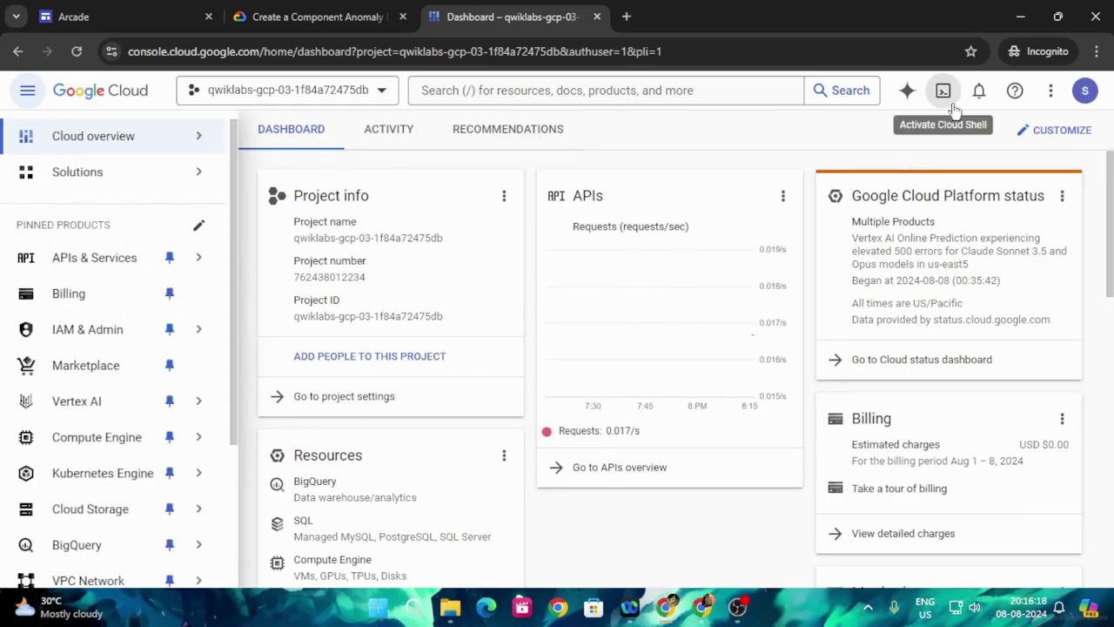
- Copy the gcloud auth list command from the lab's setup instructions
left_click(313, 17)
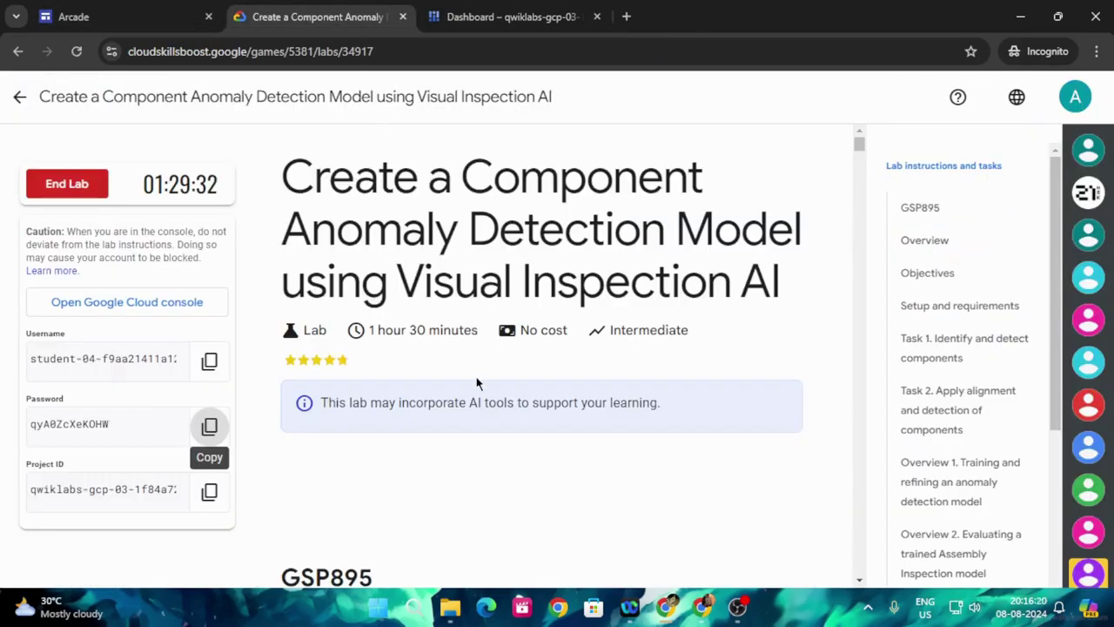
scroll(464, 436, "down", 5)
scroll(464, 434, "down", 15)
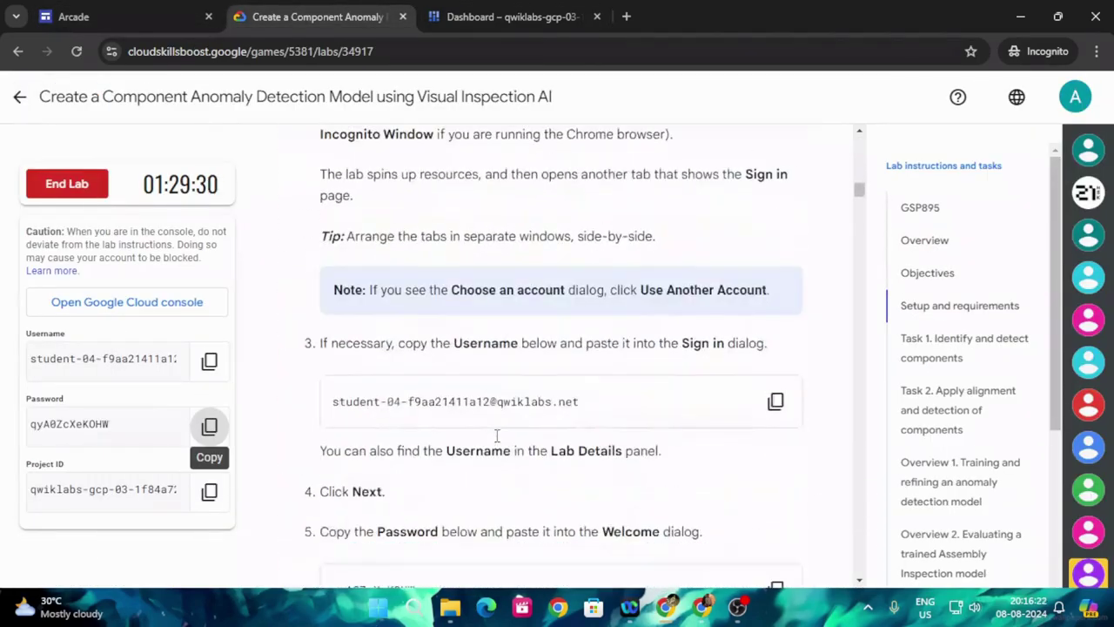
scroll(500, 447, "down", 12)
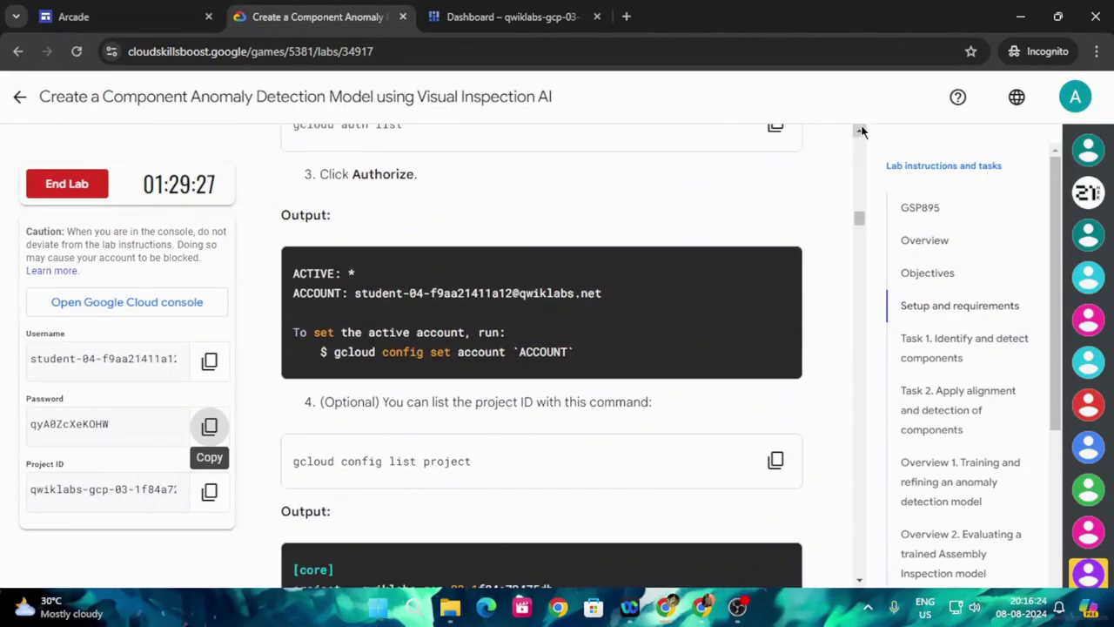
scroll(760, 225, "up", 3)
left_click(776, 367)
- Activate Cloud Shell in the Google Cloud console, then run gcloud auth list and authorize the credentials request
left_click(505, 16)
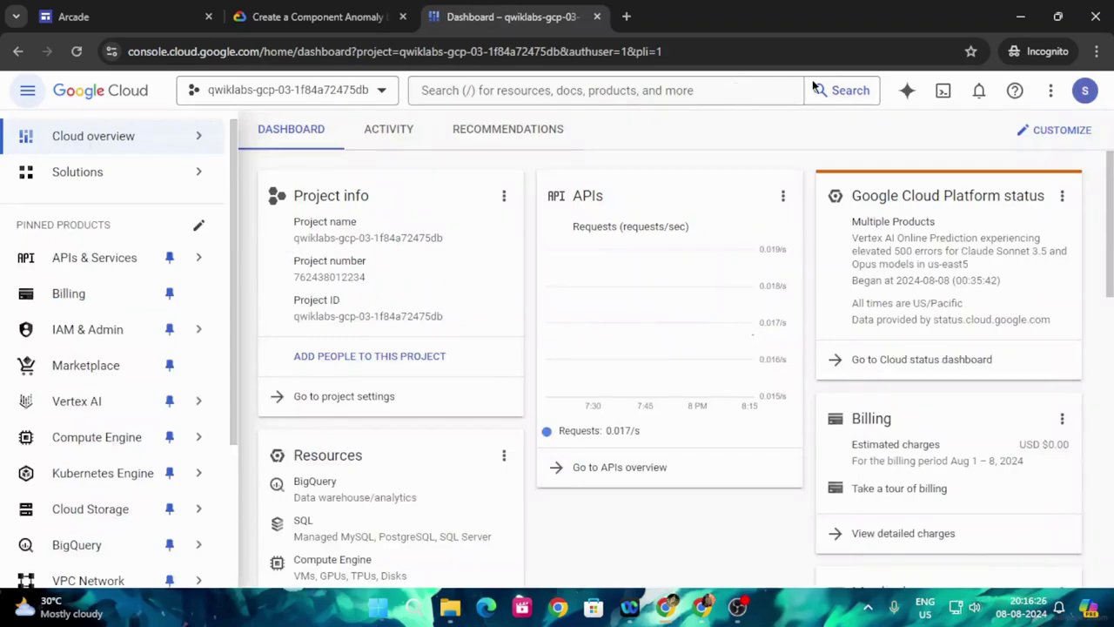
left_click(934, 94)
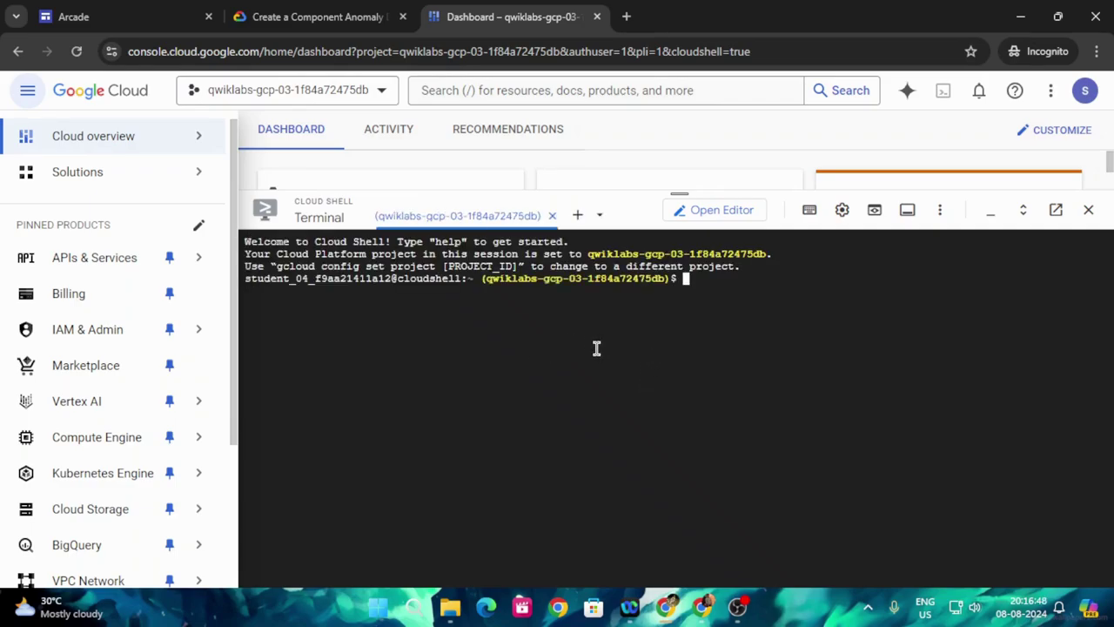
key("ctrl+v")
key("Return")
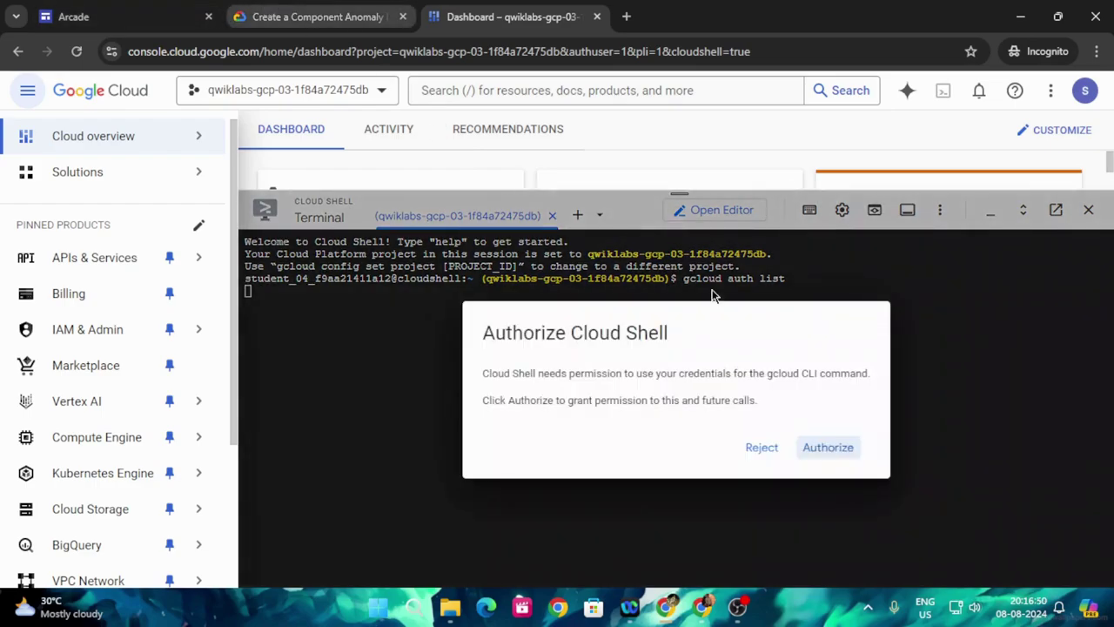
left_click(828, 448)
- Copy gcloud config list project from the lab instructions and run it in Cloud Shell
left_click(318, 17)
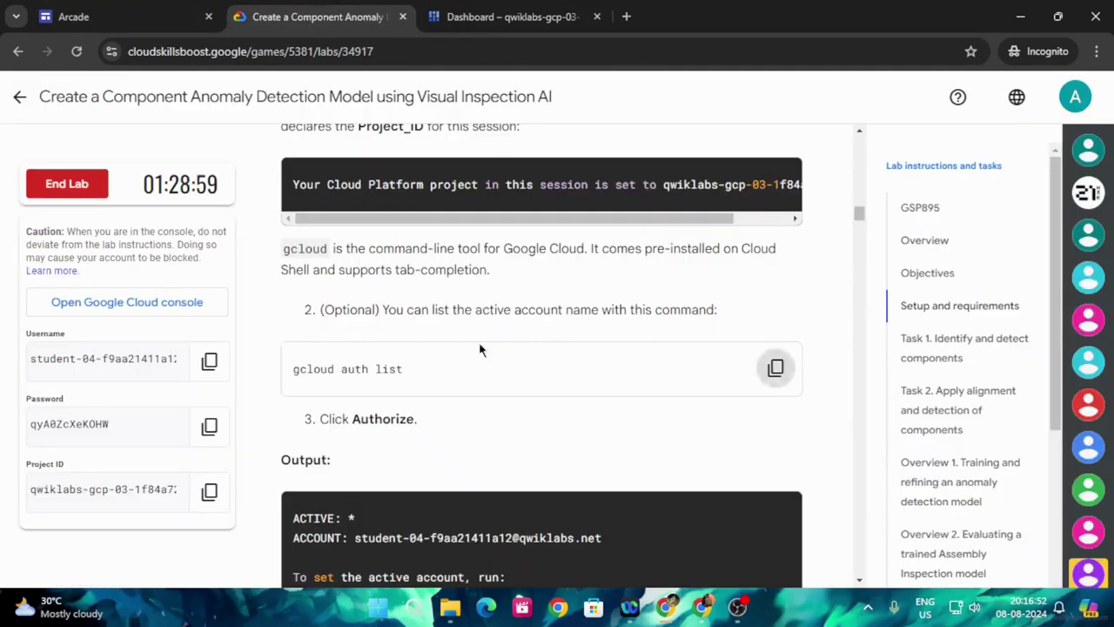
scroll(480, 349, "down", 5)
left_click(775, 297)
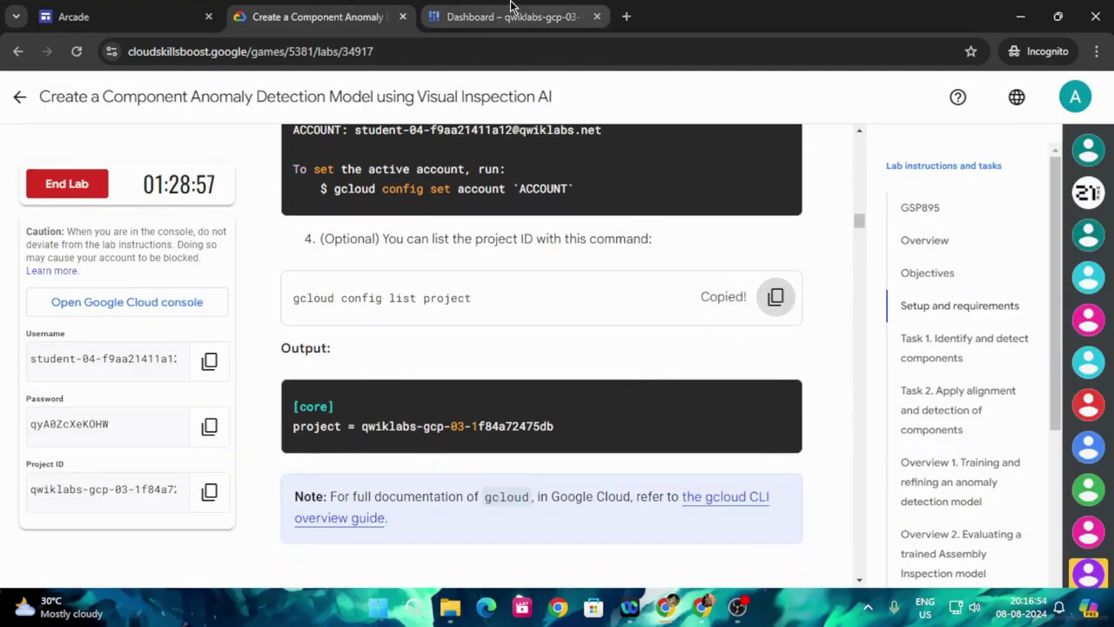
left_click(512, 17)
key("ctrl+v")
key("Return")
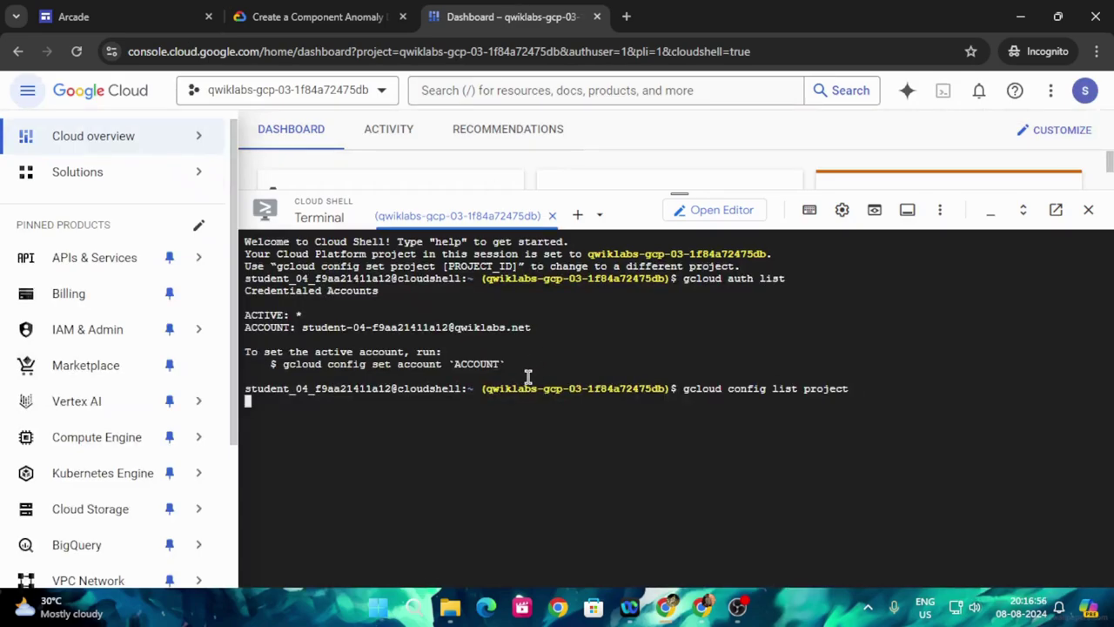
- Copy the product name Visual Inspection AI from the lab's dataset task and open that product through the console search
key("ctrl+shift+Tab")
scroll(512, 302, "down", 15)
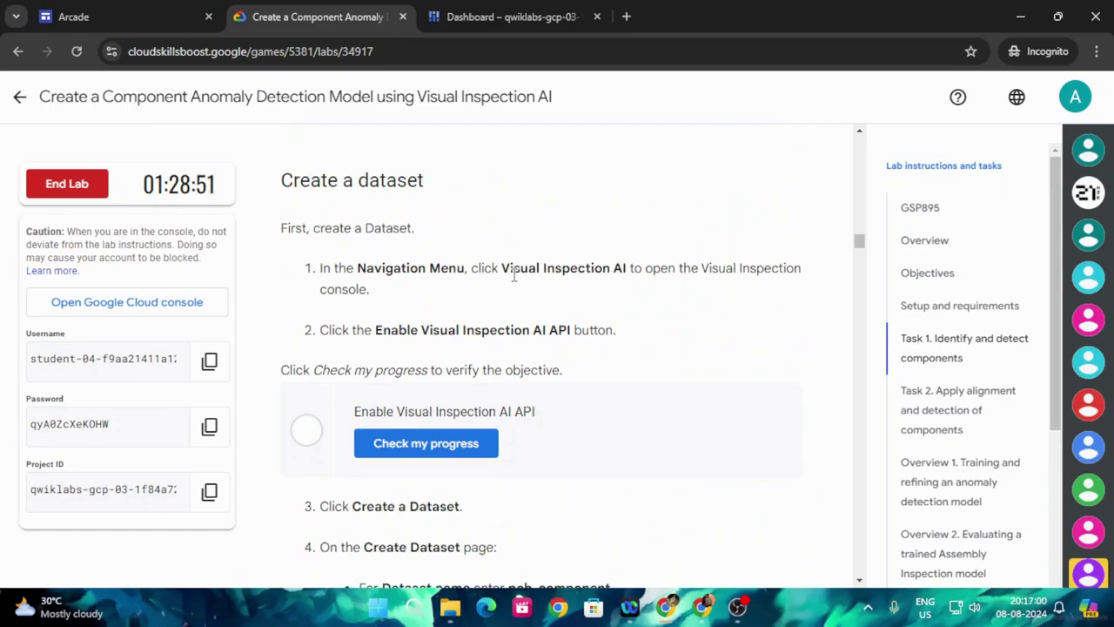
left_click_drag(503, 266, 627, 275)
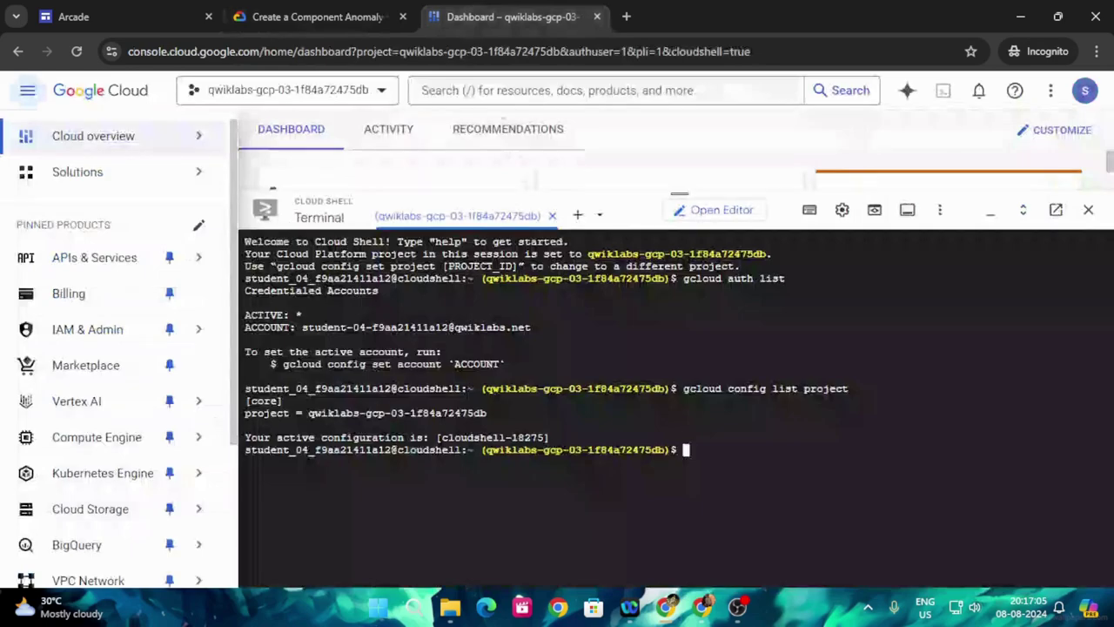
left_click(513, 17)
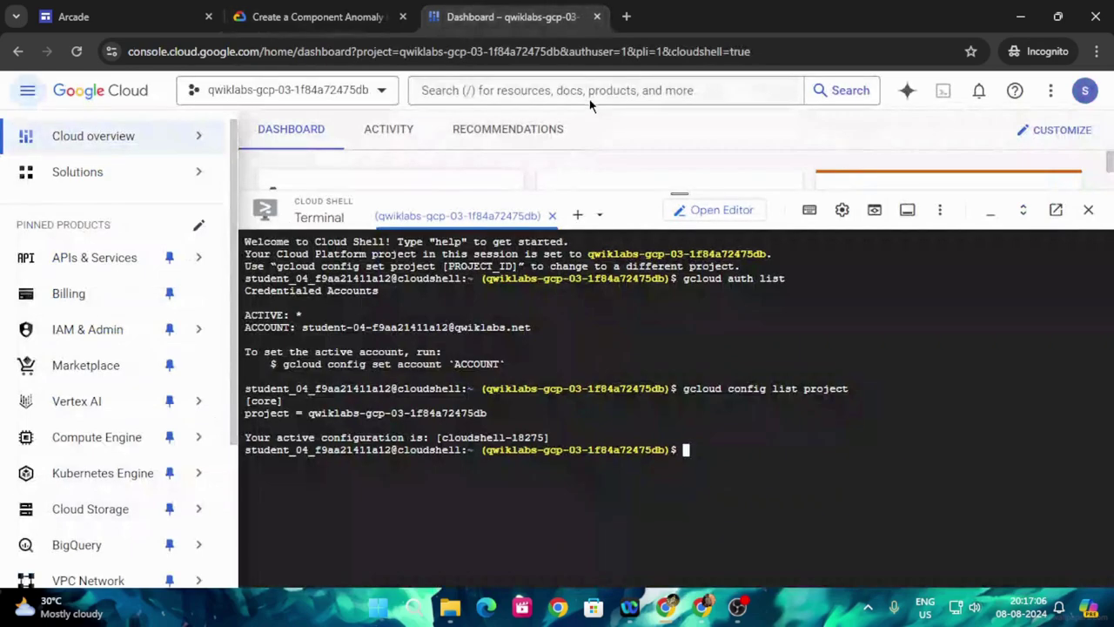
left_click(590, 89)
key("ctrl+v")
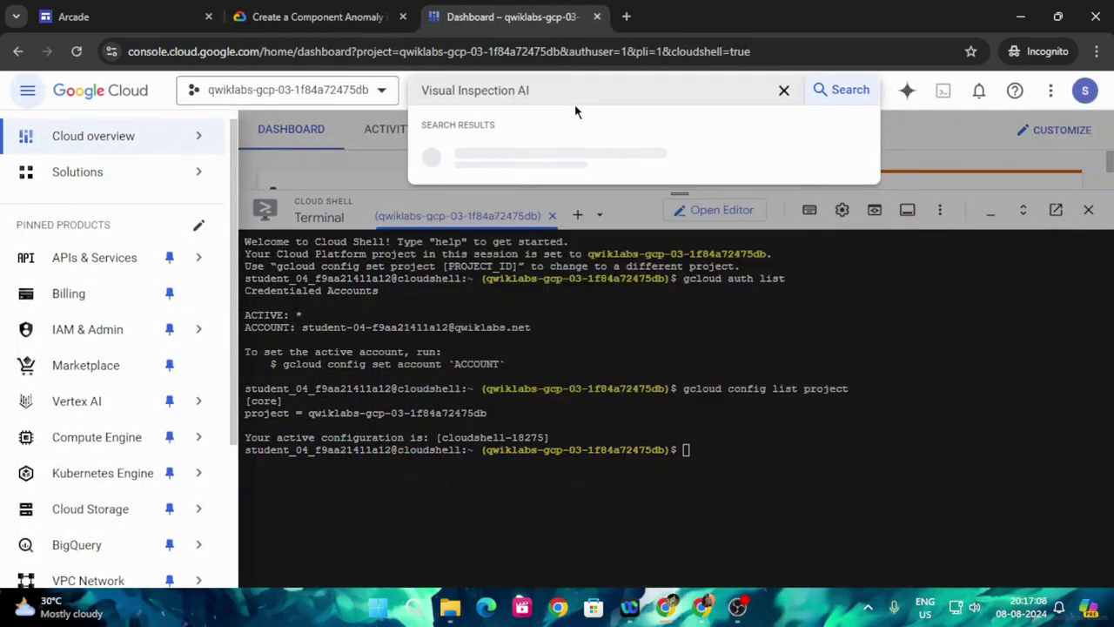
left_click(559, 162)
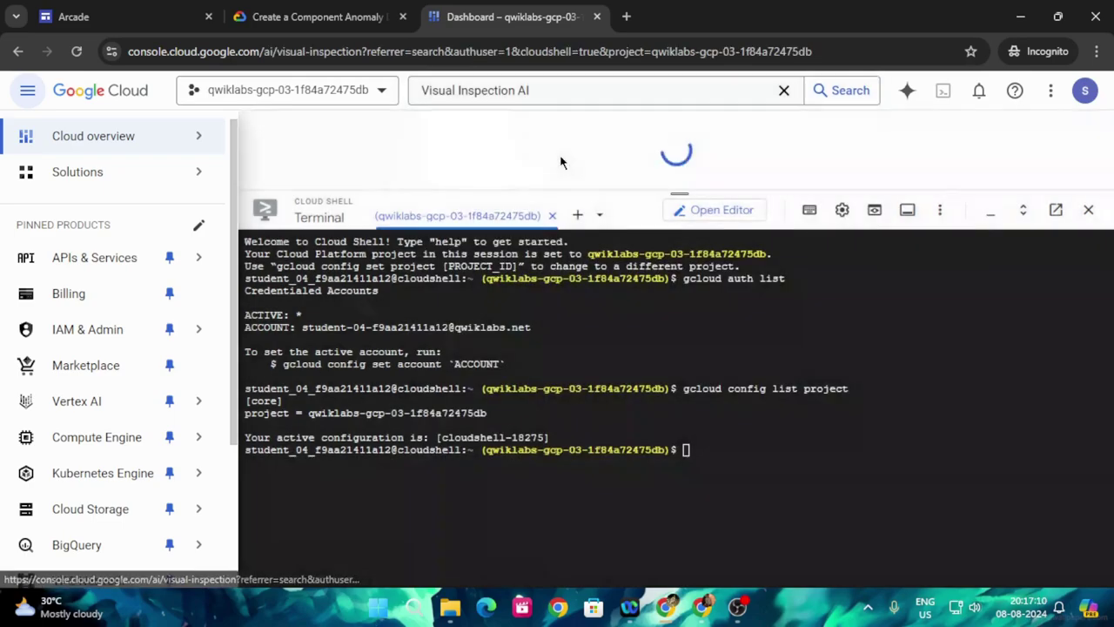
- Enable the Visual Inspection AI API and request a progress check for that objective in the lab
left_click_drag(566, 194, 593, 468)
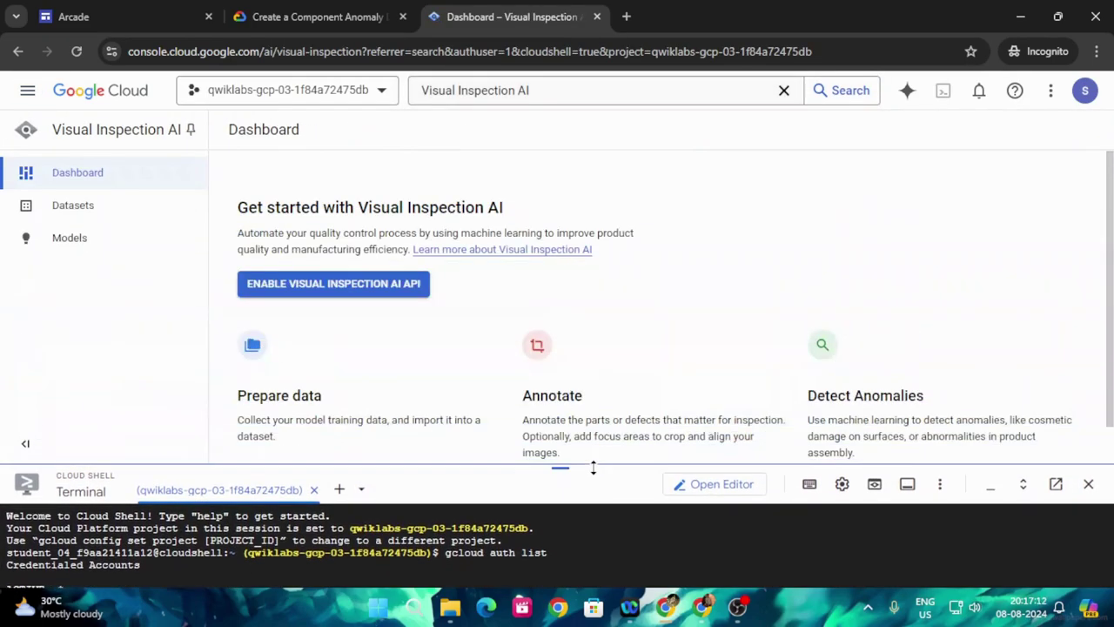
left_click(365, 286)
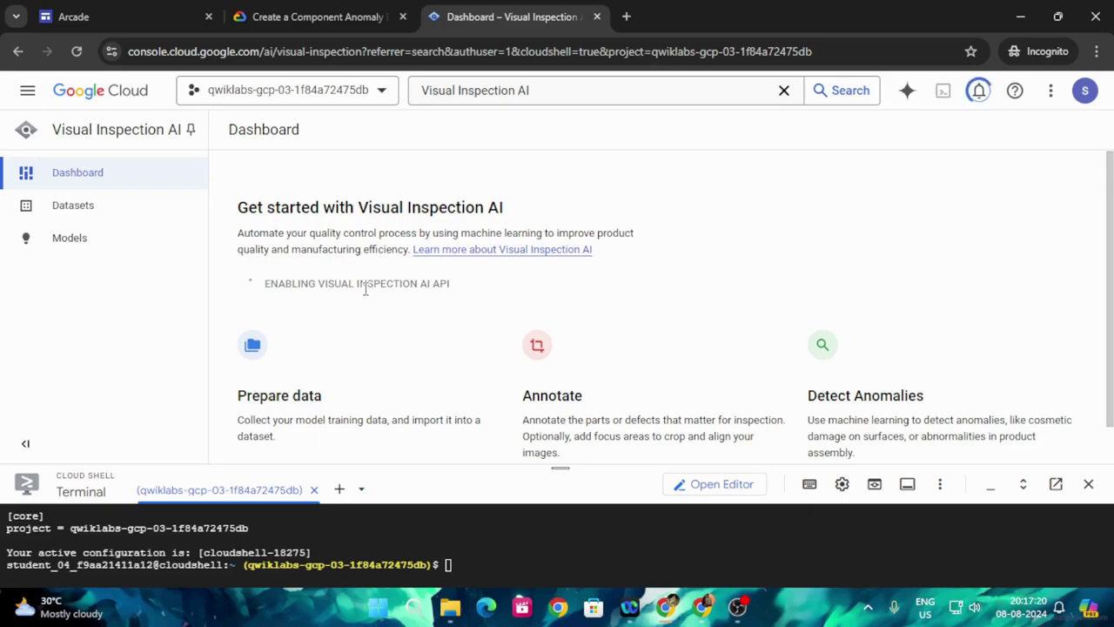
left_click(320, 16)
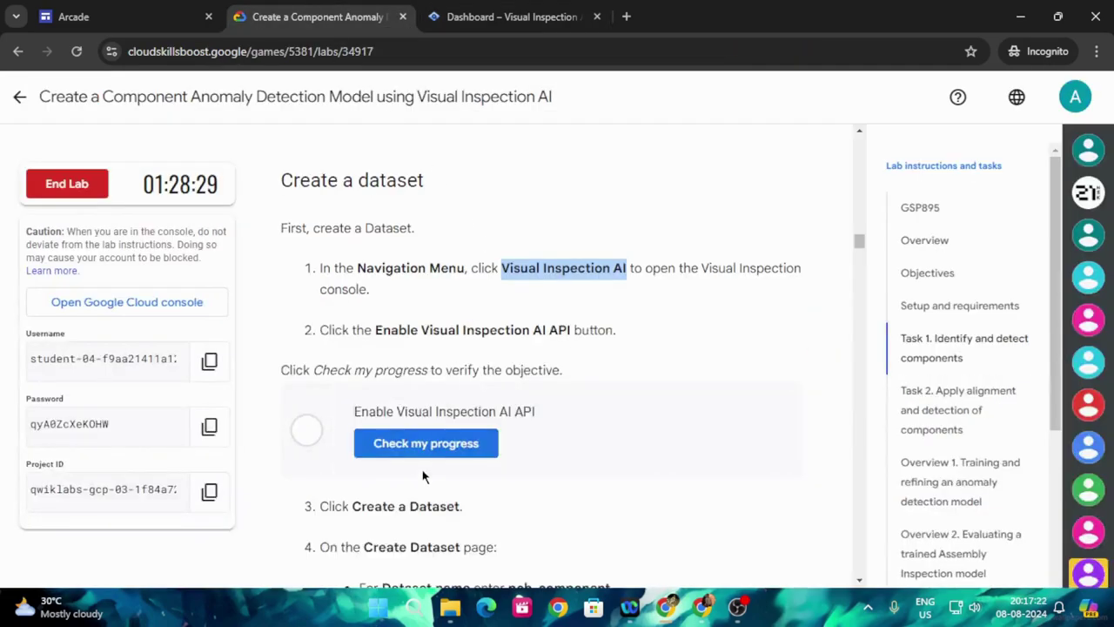
left_click(404, 442)
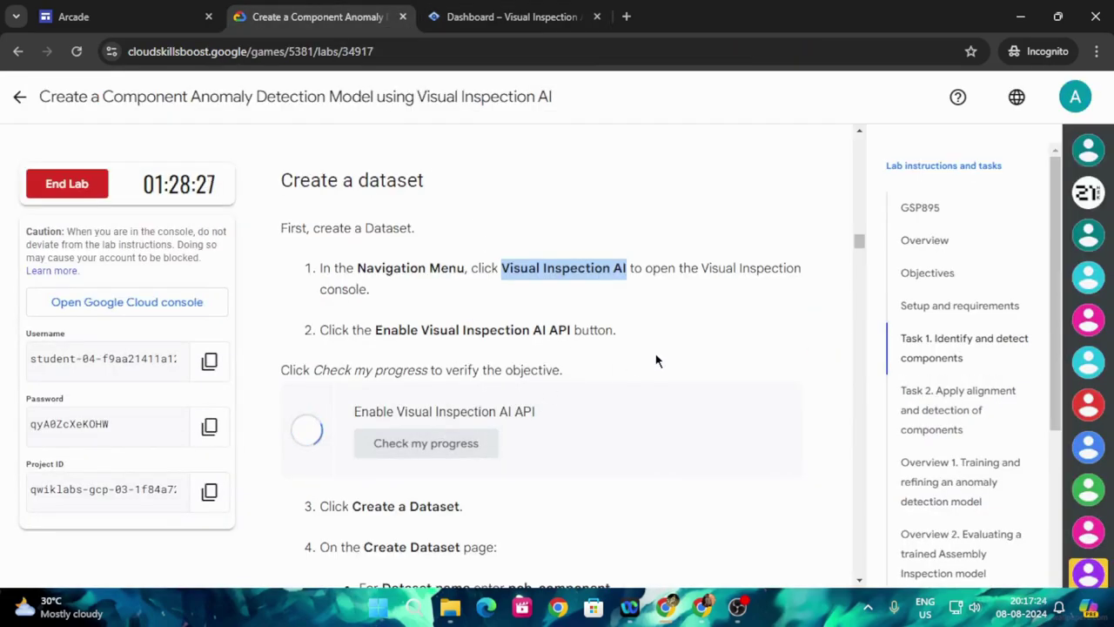
left_click(478, 444)
- Examine the Datasets page, the console notifications and the lab's progress check to see whether the API is enabled
mouse_move(478, 7)
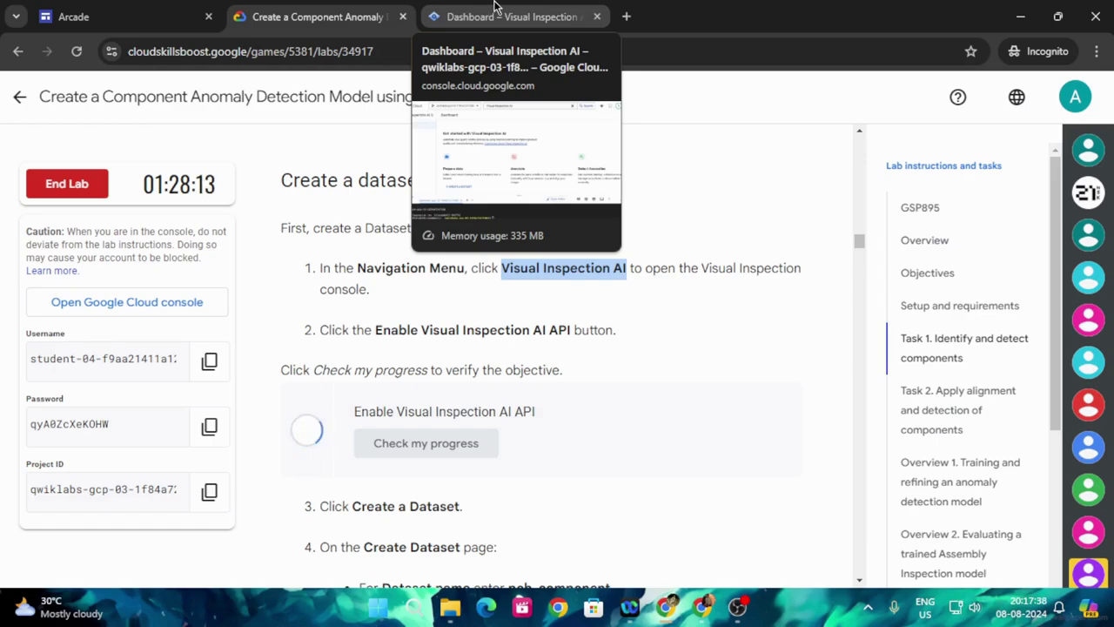
left_click(494, 6)
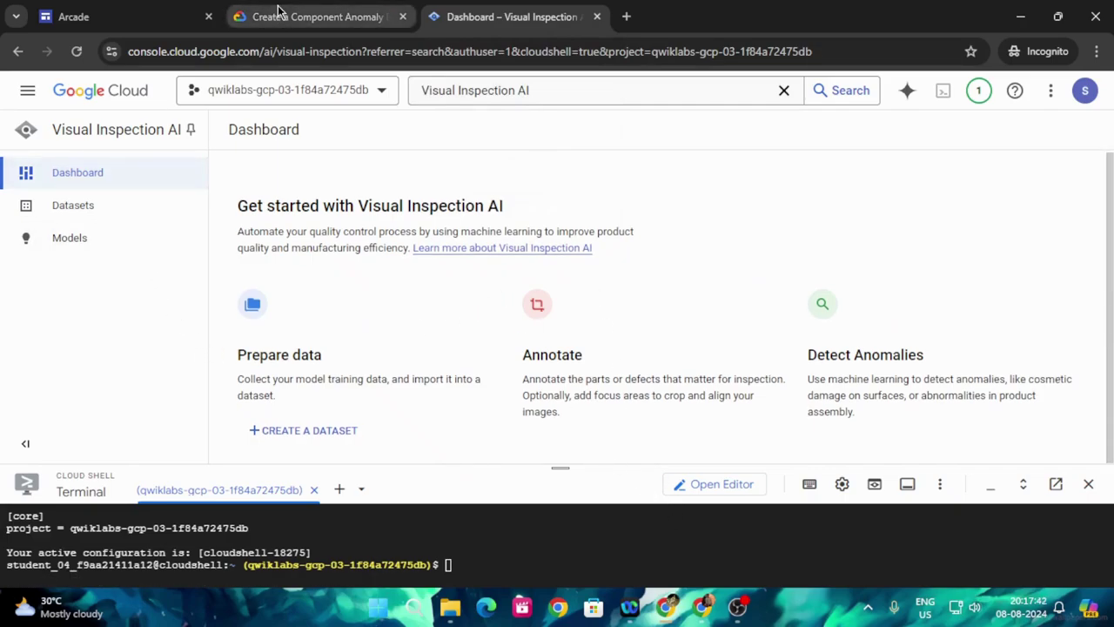
left_click(103, 203)
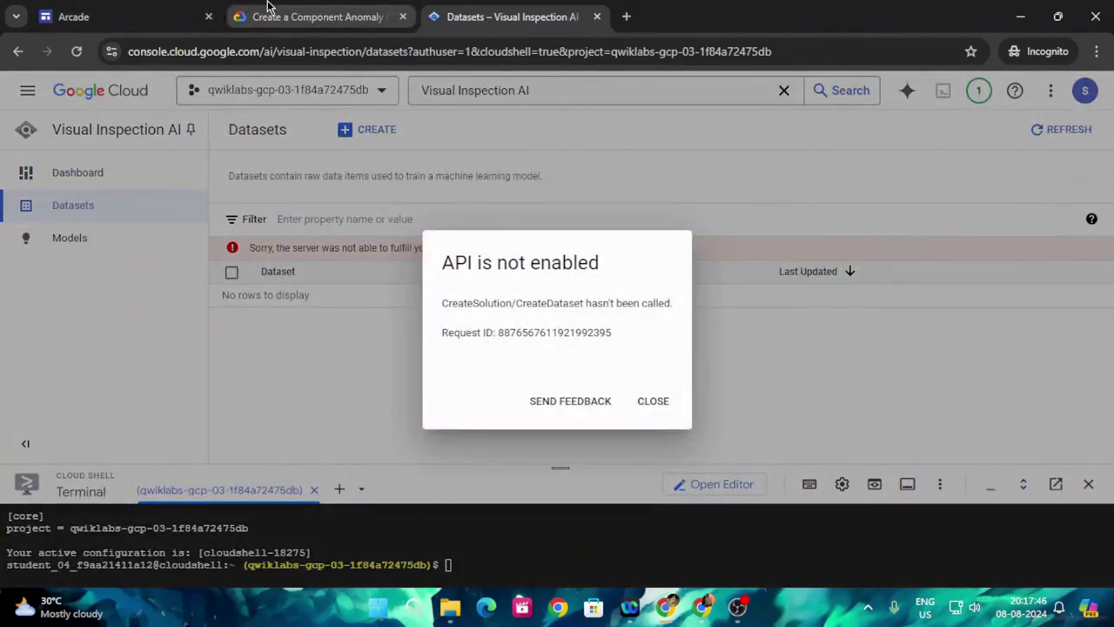
left_click(653, 401)
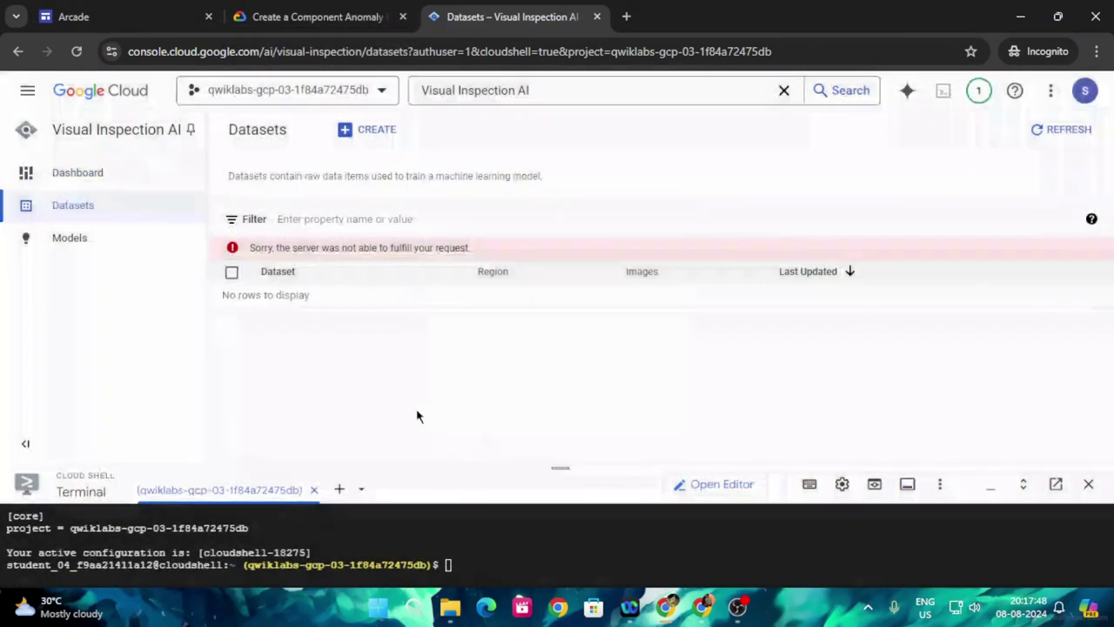
left_click(90, 171)
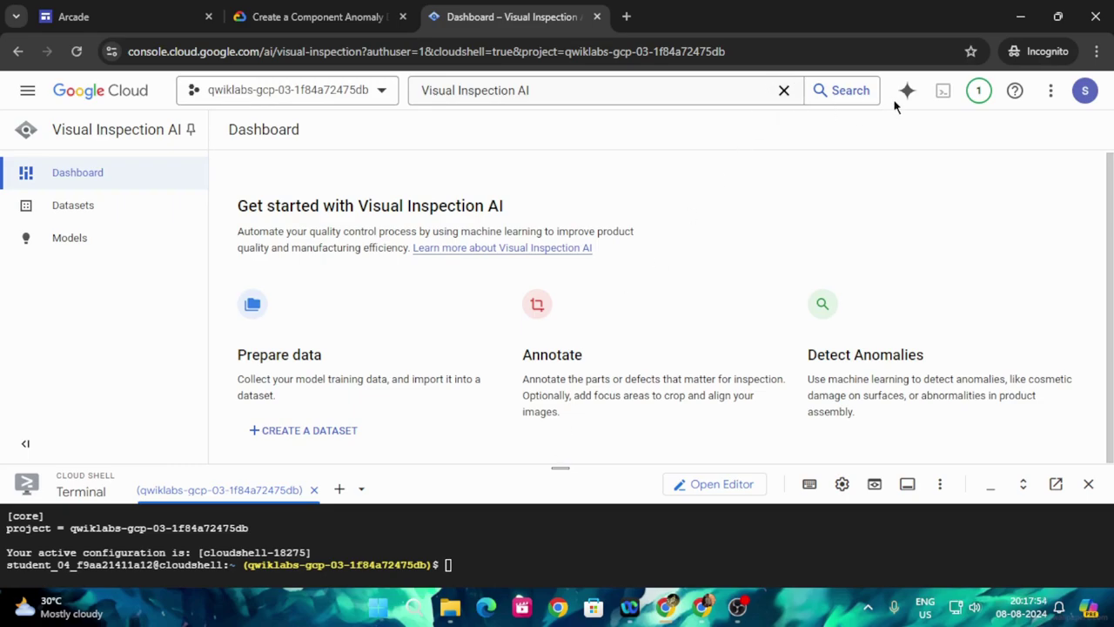
left_click(979, 91)
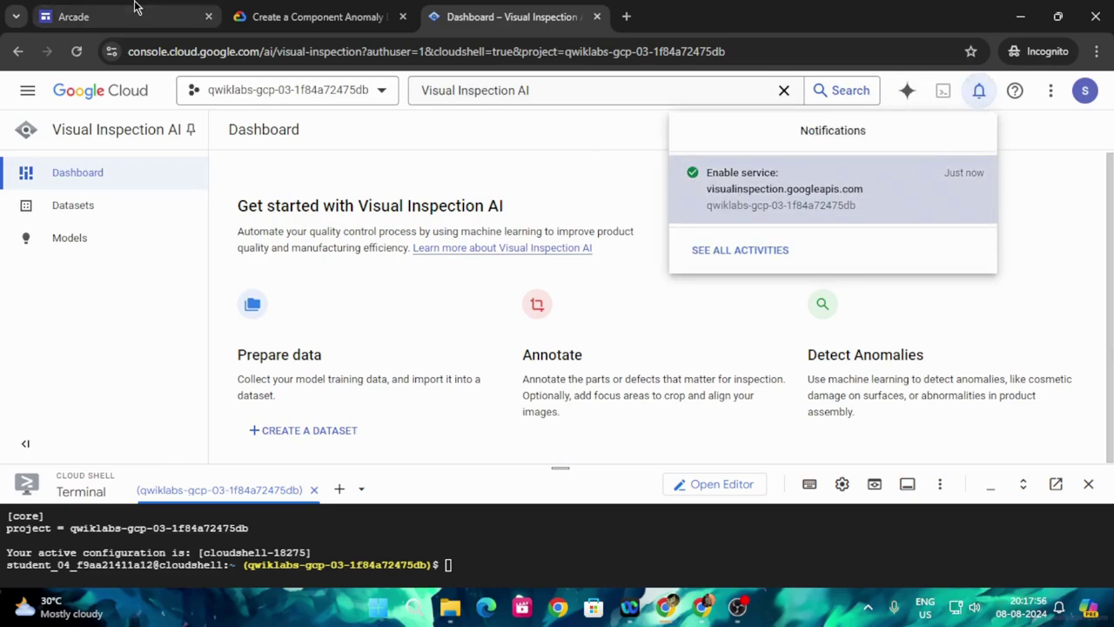
left_click(261, 17)
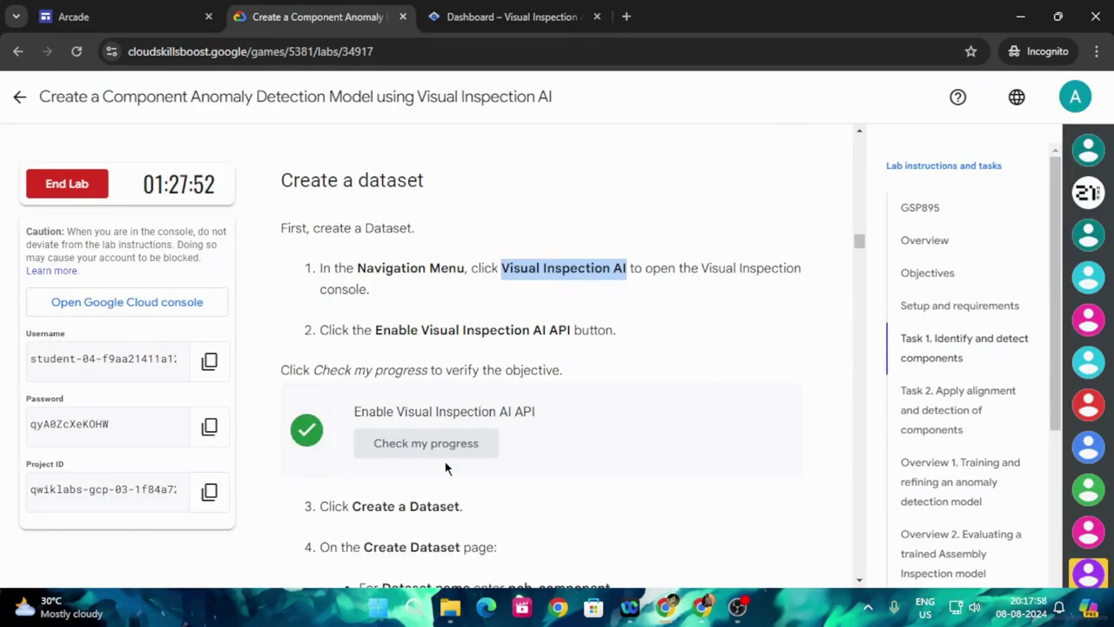
- Start a new dataset from the Visual Inspection AI Datasets page, dismissing the error dialog and menu hint
left_click(509, 16)
left_click(97, 212)
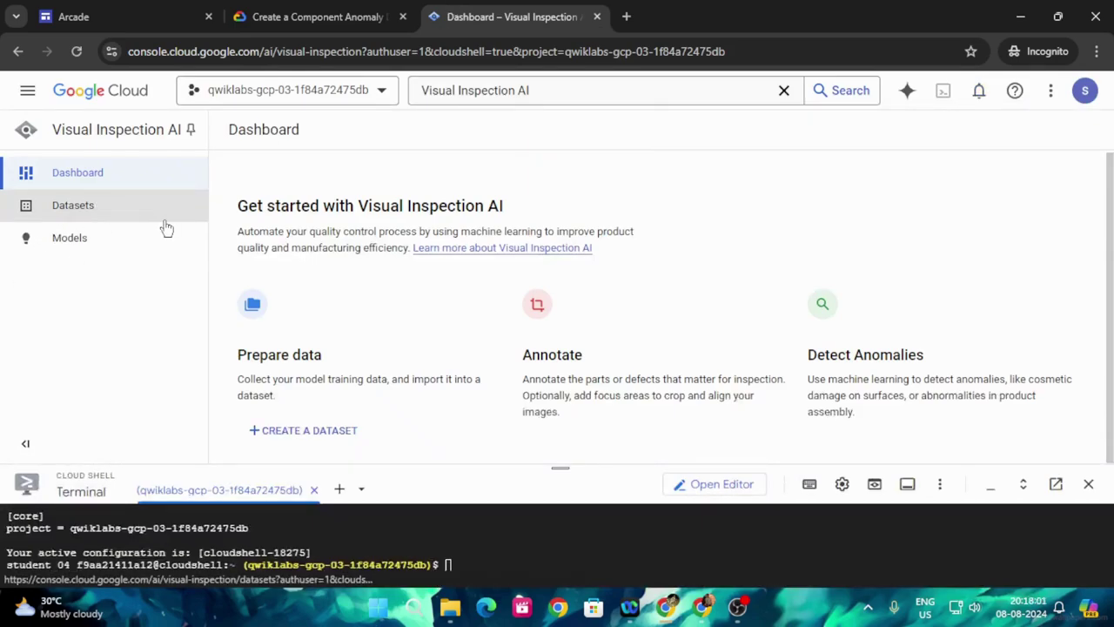
left_click(113, 215)
left_click(314, 17)
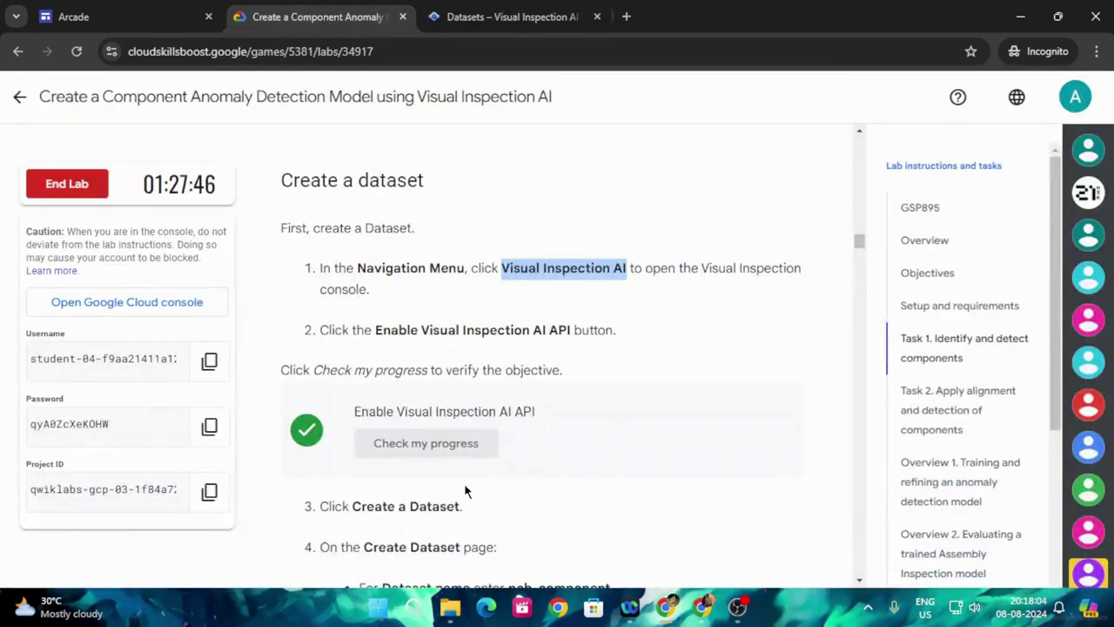
scroll(464, 492, "down", 2)
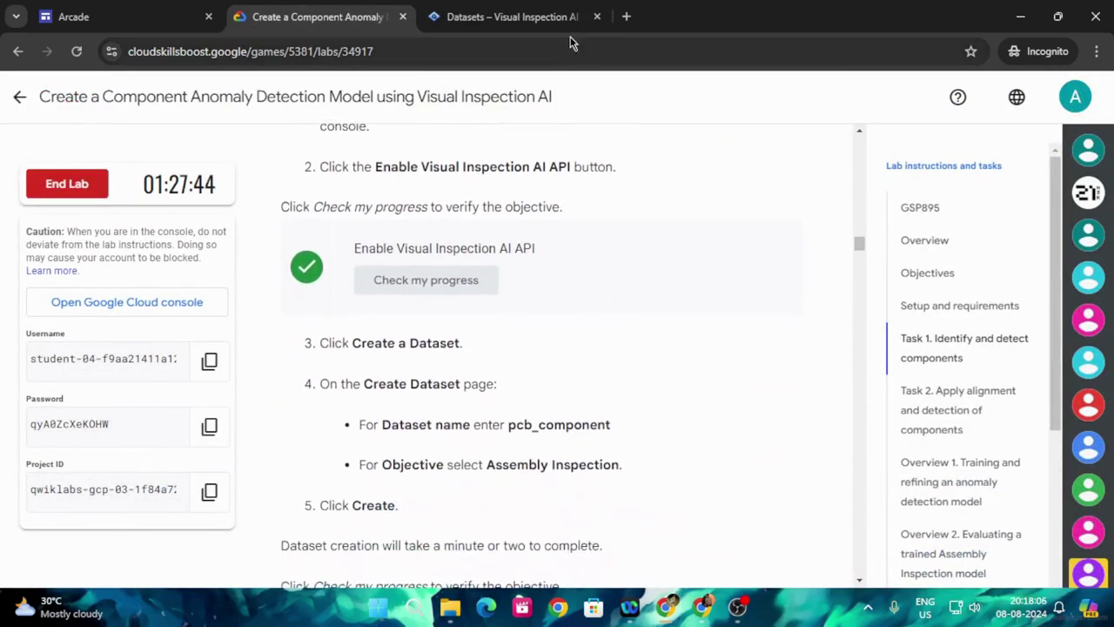
left_click(525, 10)
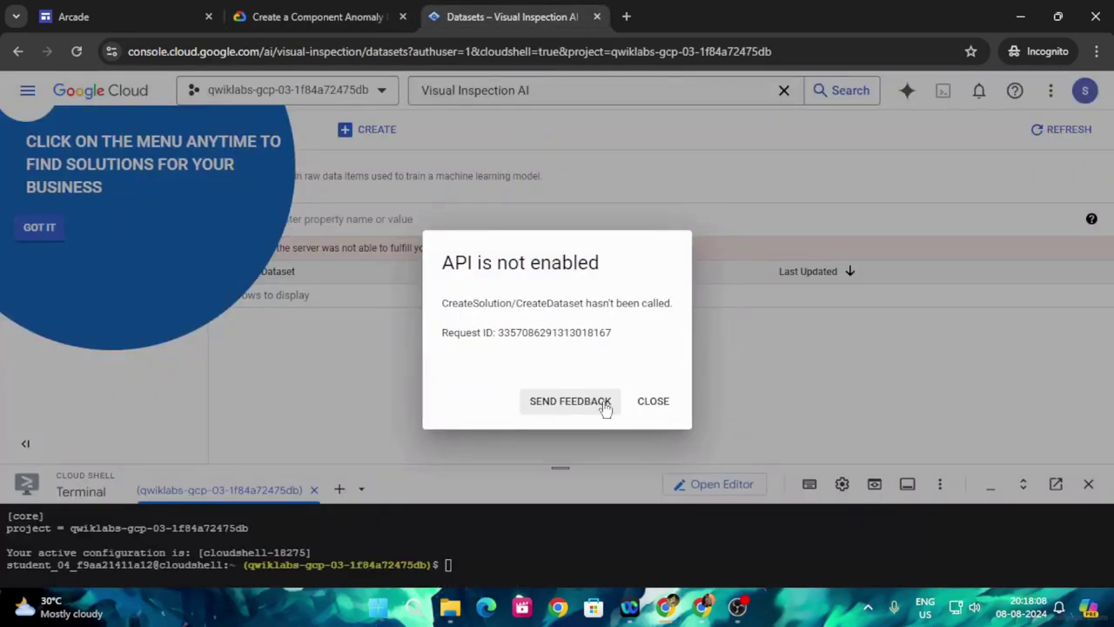
left_click(654, 400)
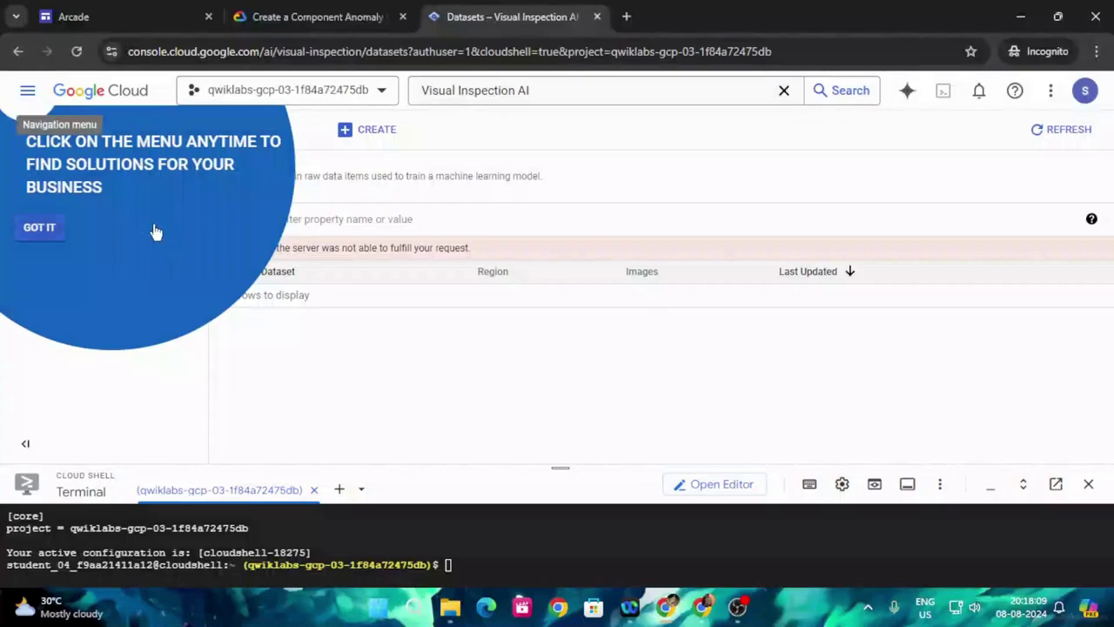
left_click(40, 229)
left_click(375, 130)
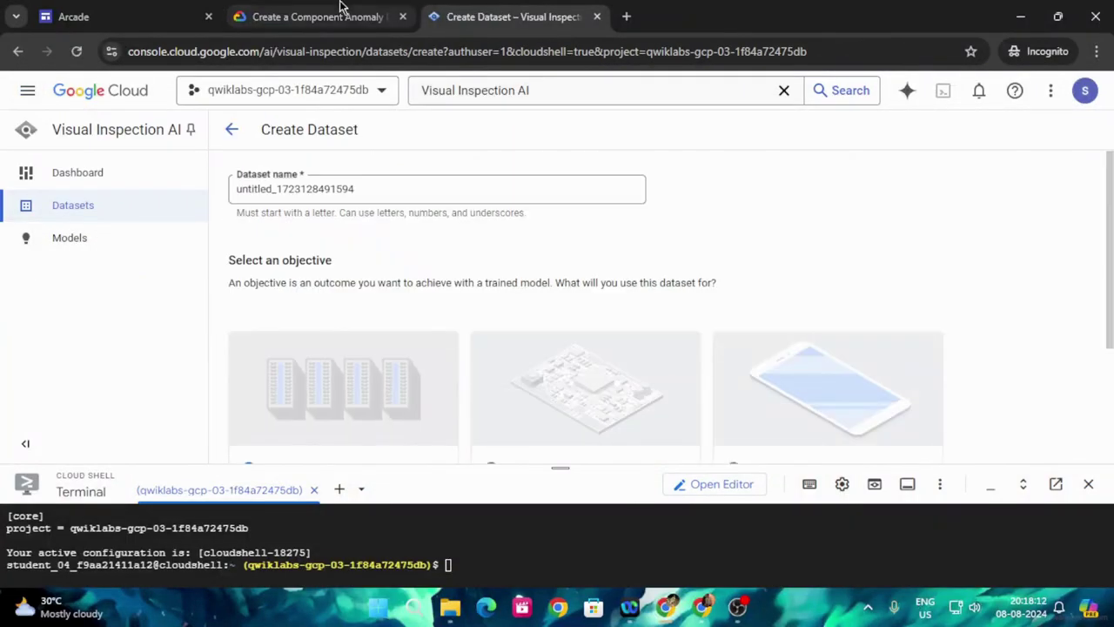
- Name the new dataset pcb_component as given in the lab instructions, and return to the lab page
left_click(338, 12)
scroll(505, 454, "down", 1)
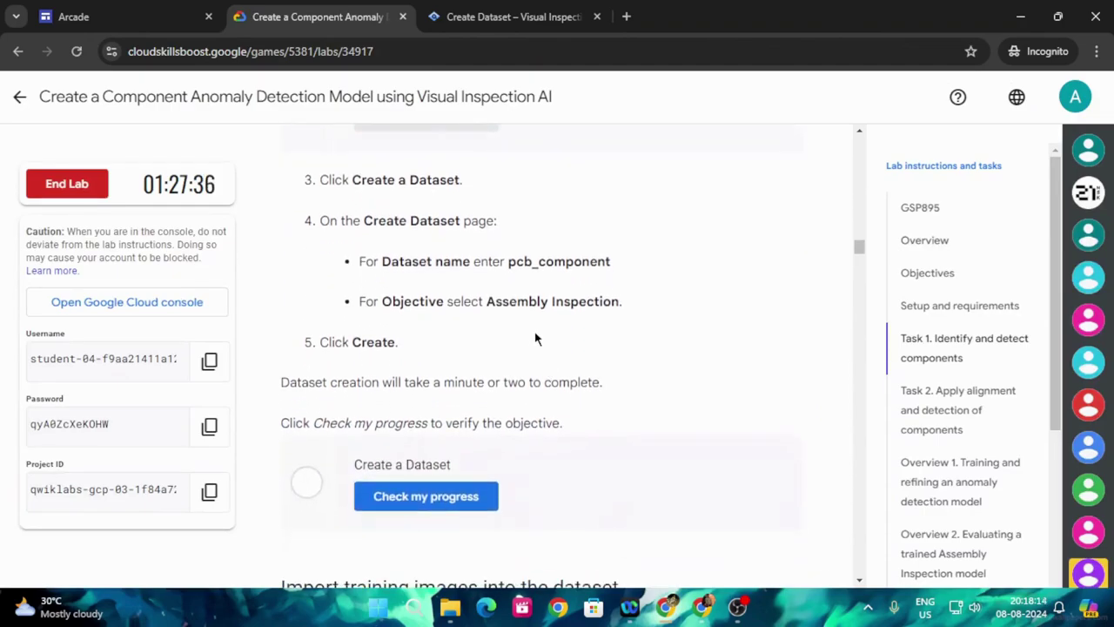
left_click_drag(509, 267, 611, 268)
key("ctrl+c")
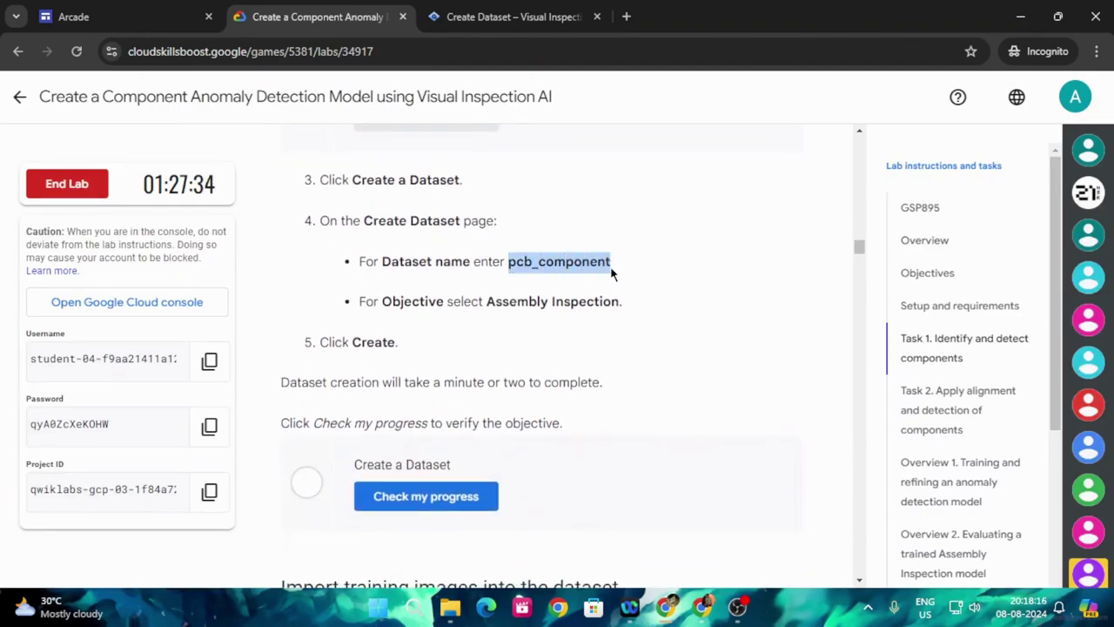
left_click(552, 15)
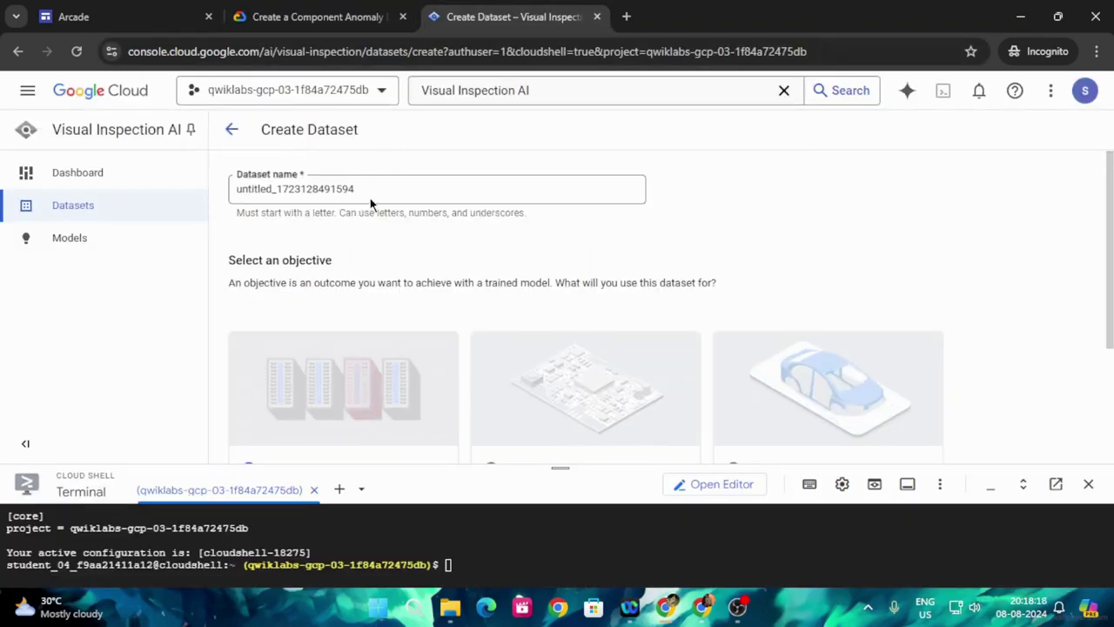
left_click_drag(374, 189, 185, 196)
key("ctrl+v")
left_click(352, 26)
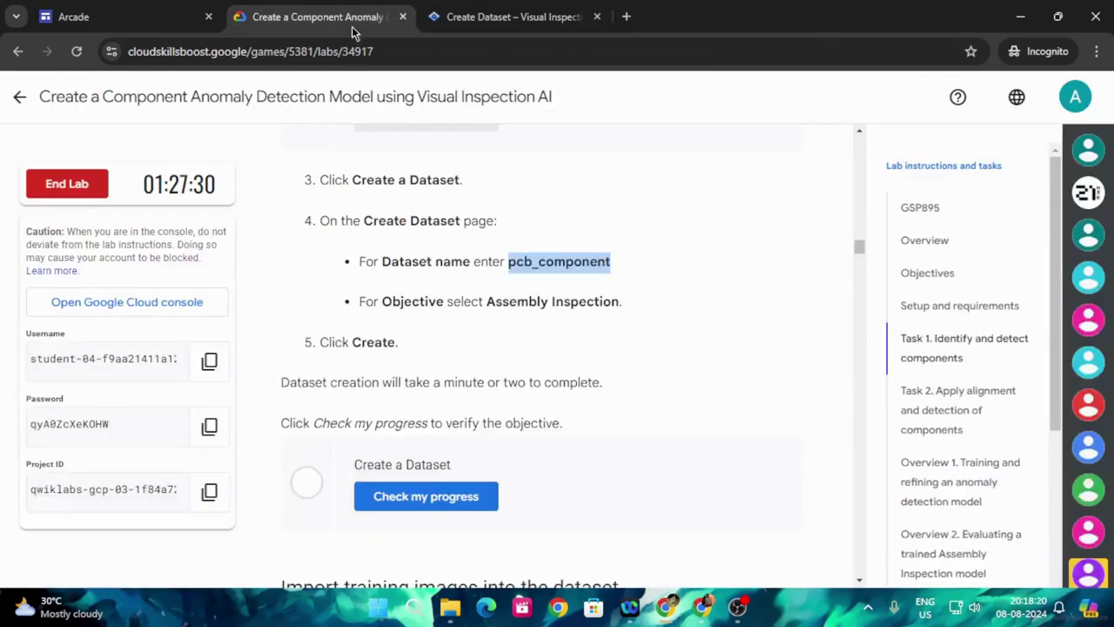
- Set the new dataset's objective to Assembly Inspection, as given in the lab instructions
scroll(595, 350, "down", 1)
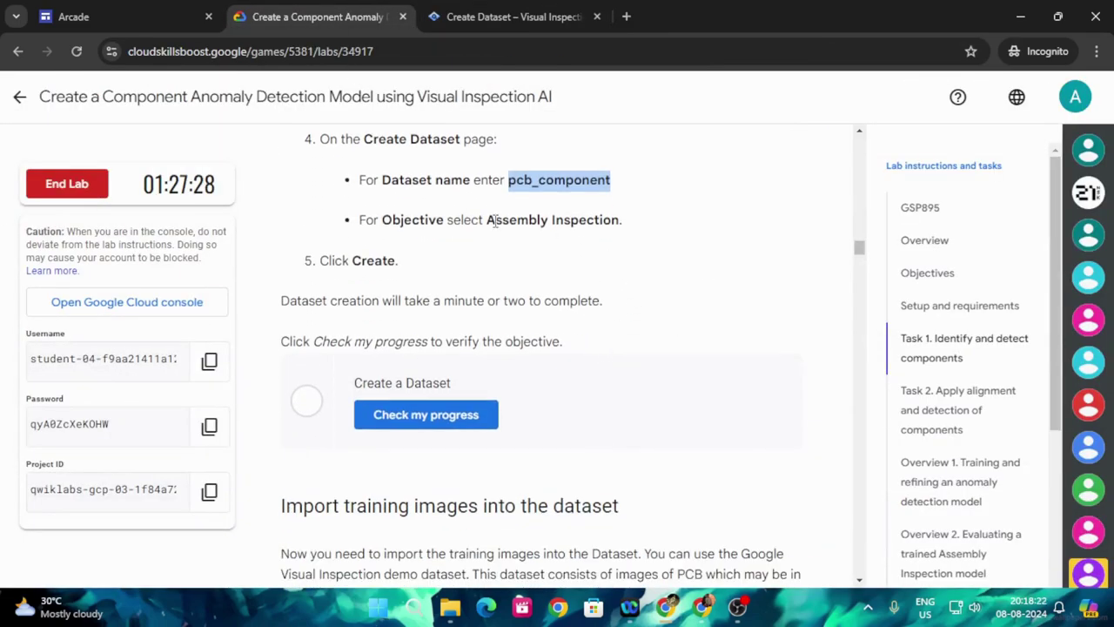
left_click(513, 17)
scroll(413, 333, "down", 2)
scroll(413, 336, "up", 1)
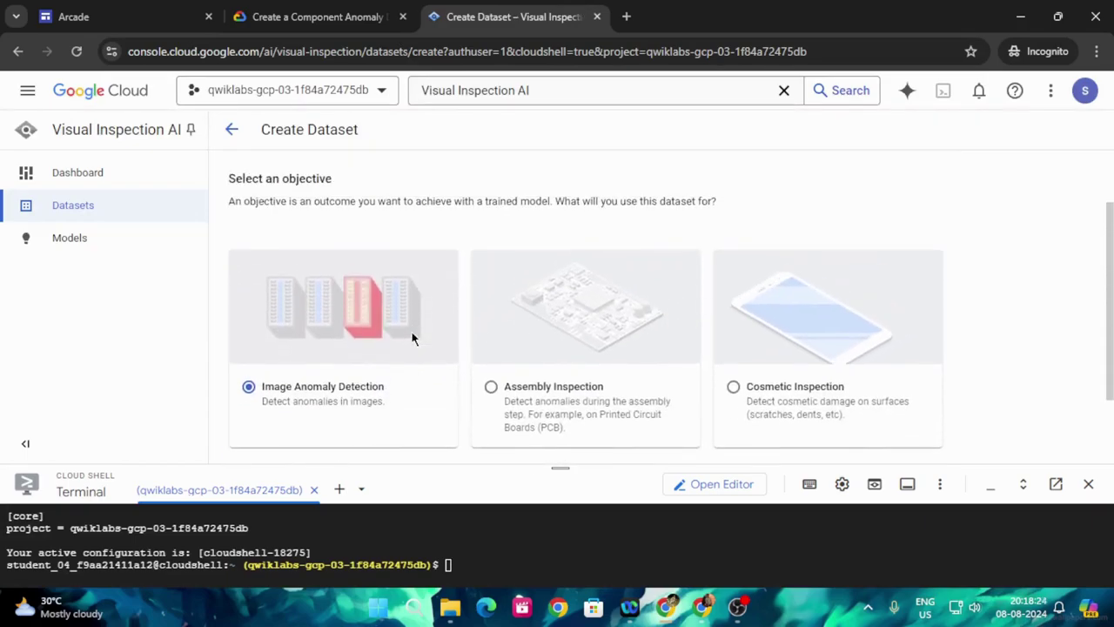
left_click(491, 388)
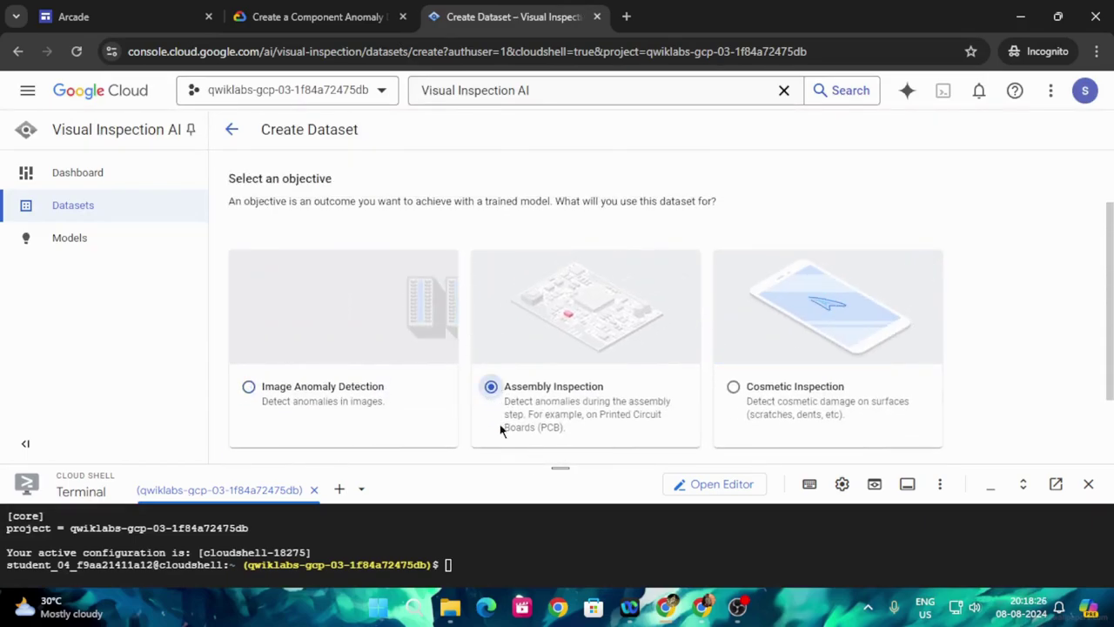
- Compare the form with the lab instructions and create the pcb_component dataset
left_click(318, 17)
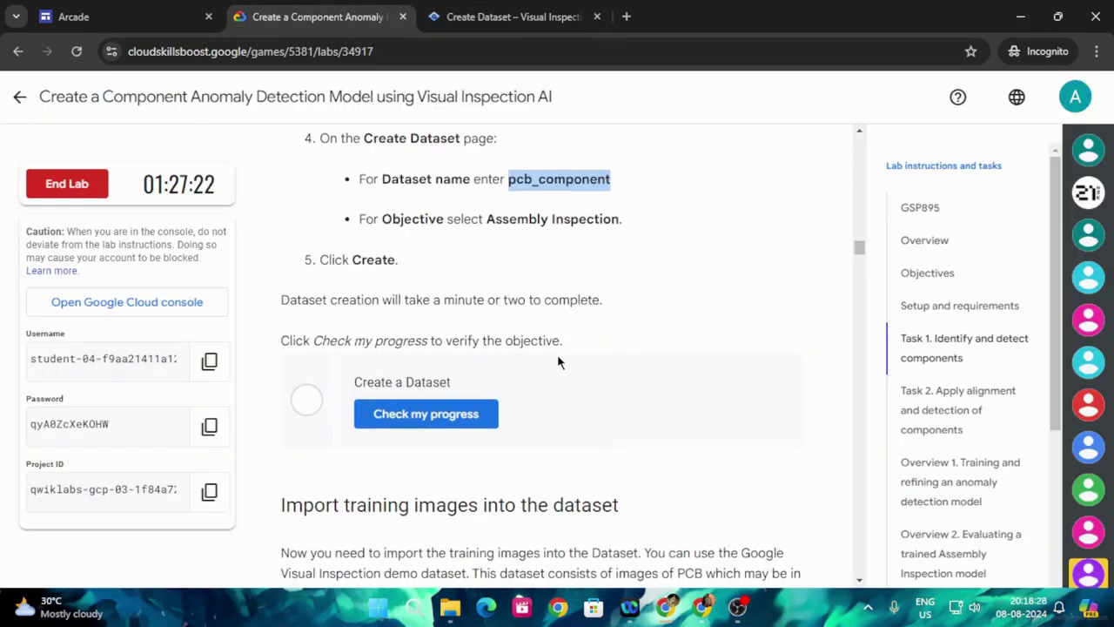
scroll(557, 363, "down", 2)
left_click(514, 16)
scroll(397, 369, "down", 2)
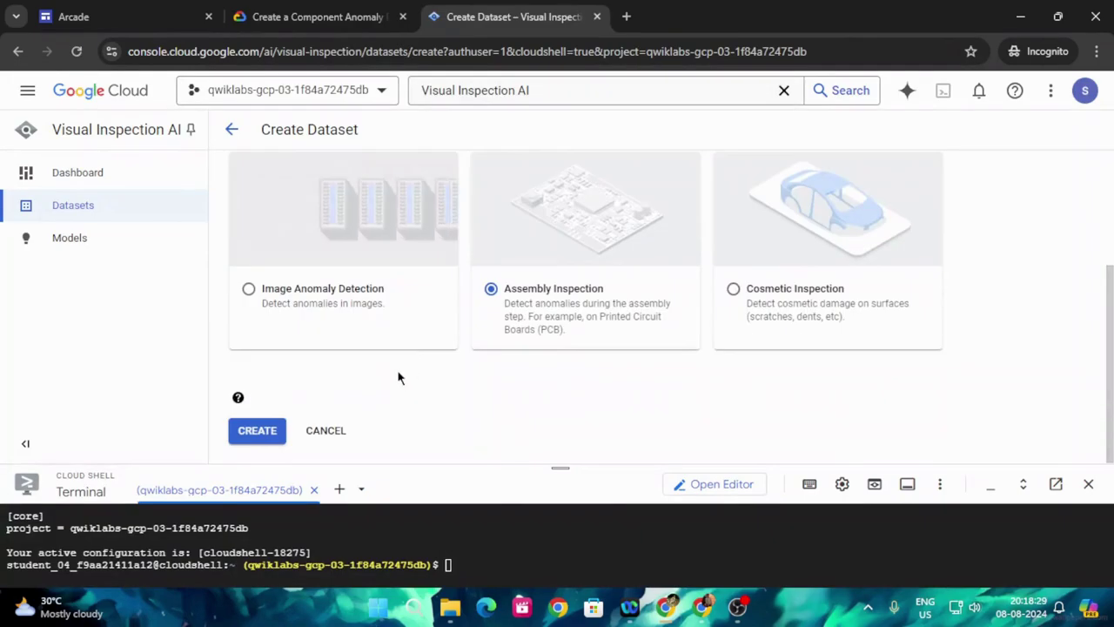
left_click(257, 431)
- Request a progress check for the lab's Create a Dataset objective and look at the dataset creation status in the console
left_click(318, 16)
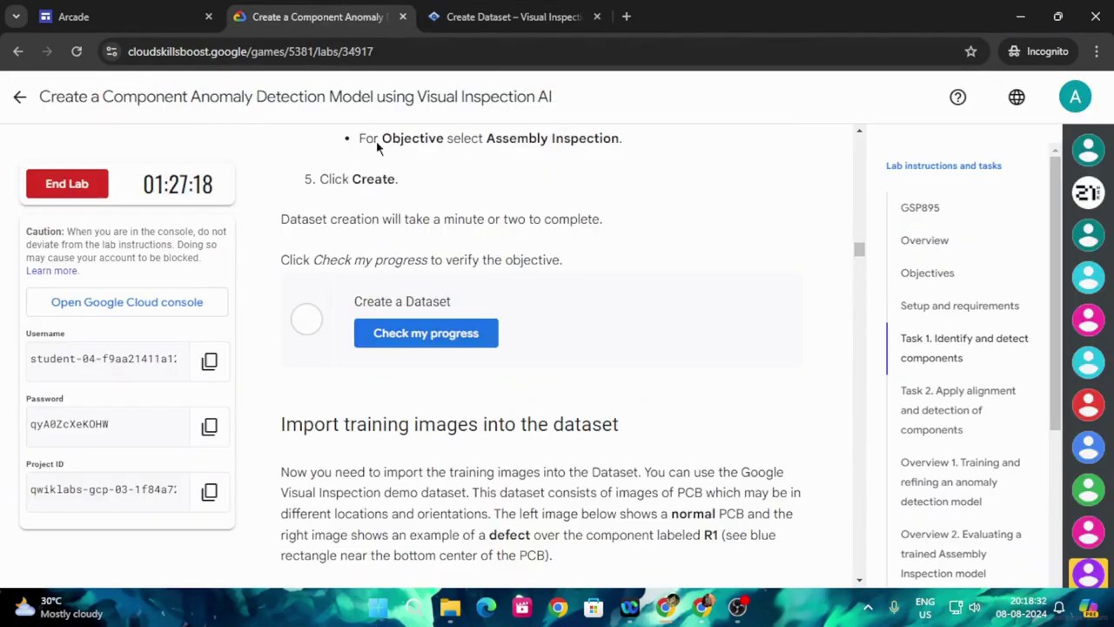
left_click(426, 333)
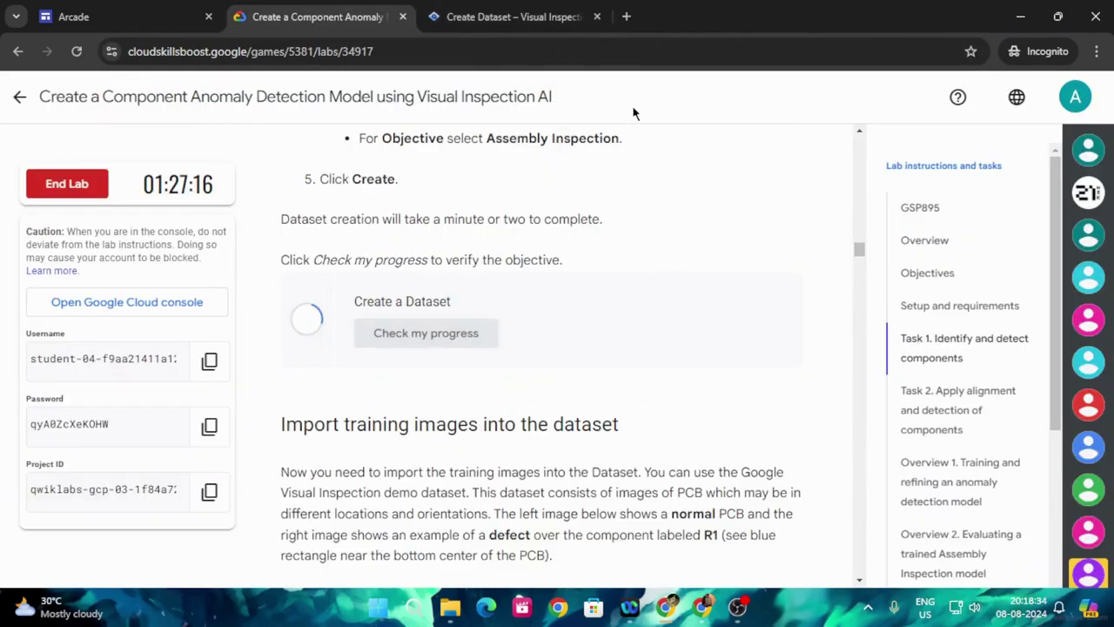
left_click(540, 11)
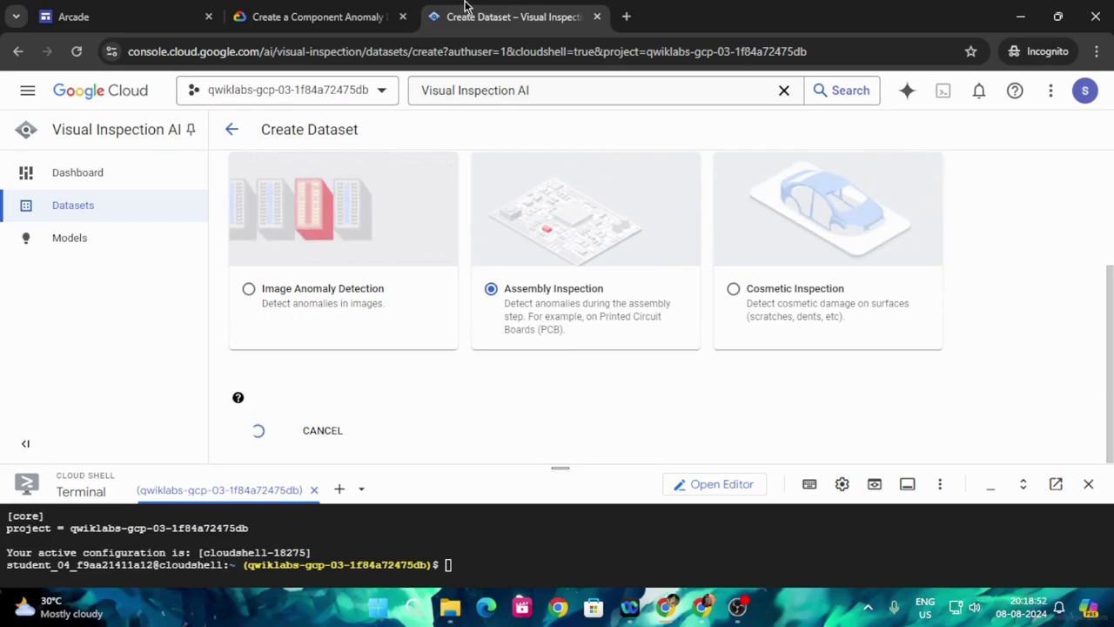
left_click(317, 17)
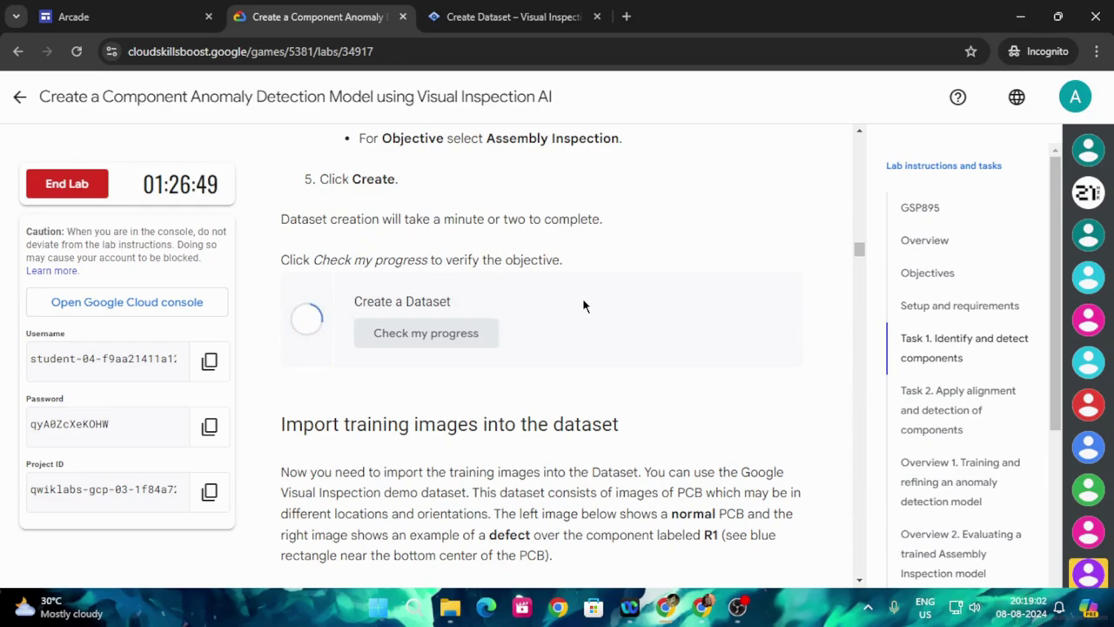
left_click(513, 16)
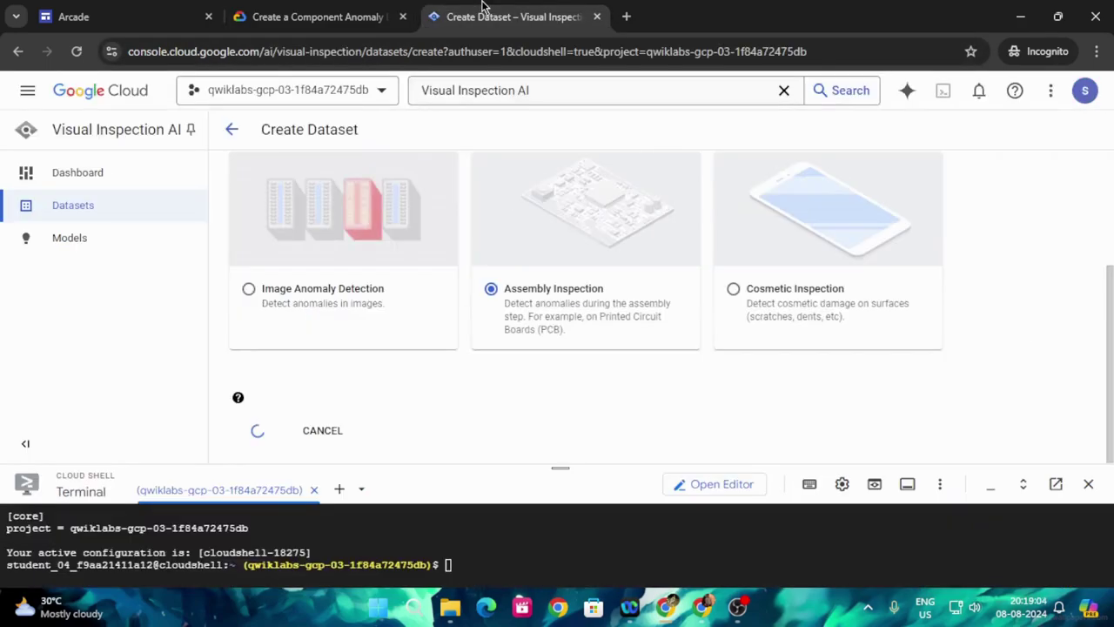
left_click(320, 7)
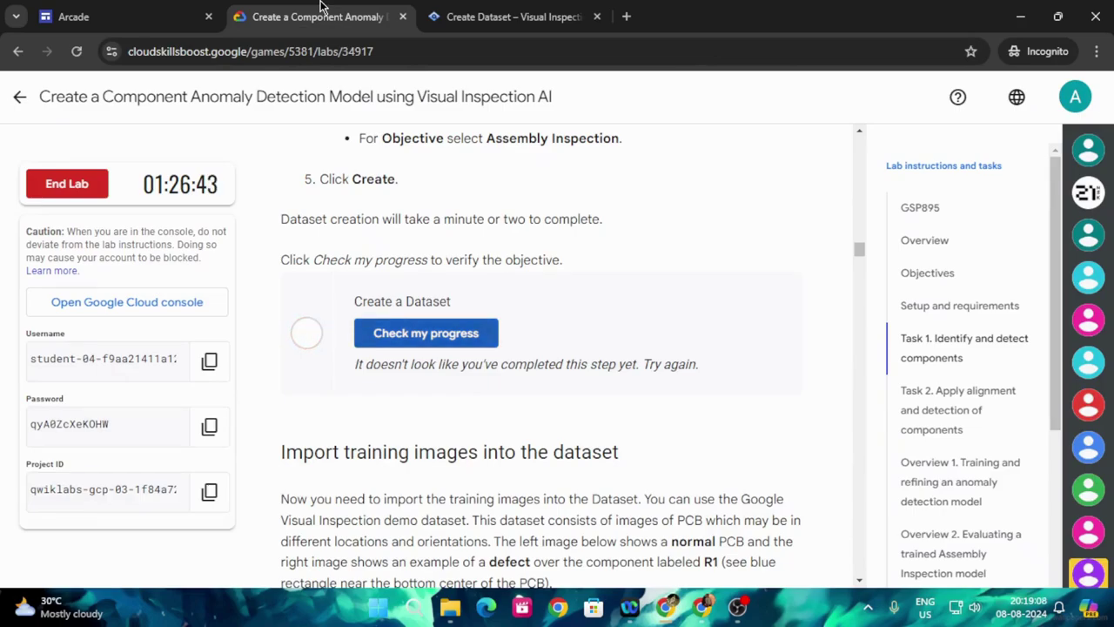
- Look at the dataset creation status once more and repeat the progress check for Create a Dataset
left_click(464, 9)
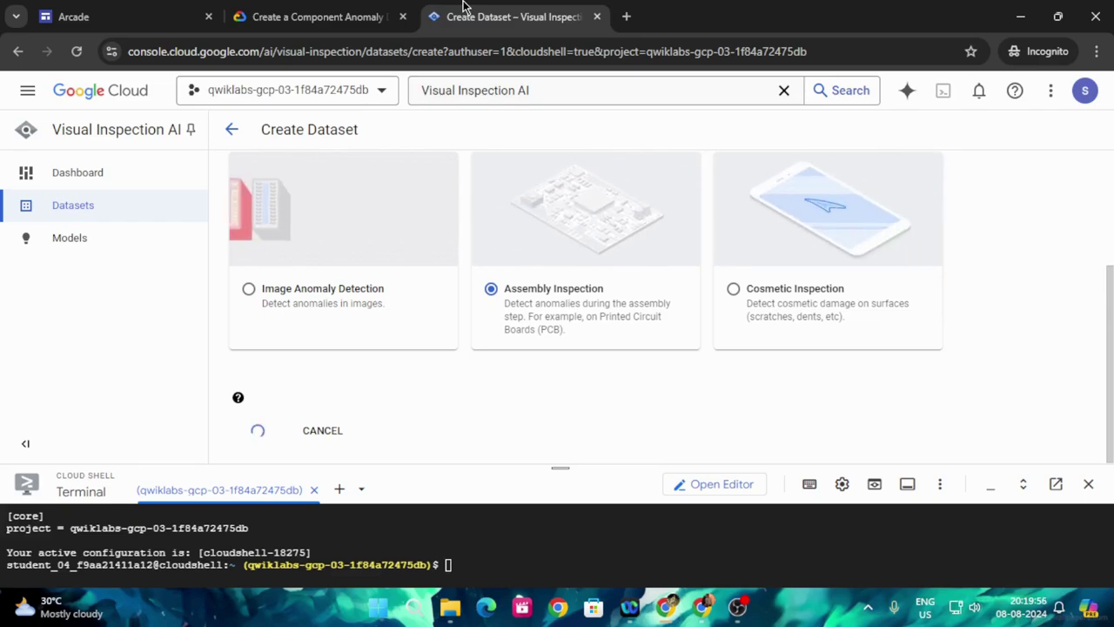
left_click(318, 16)
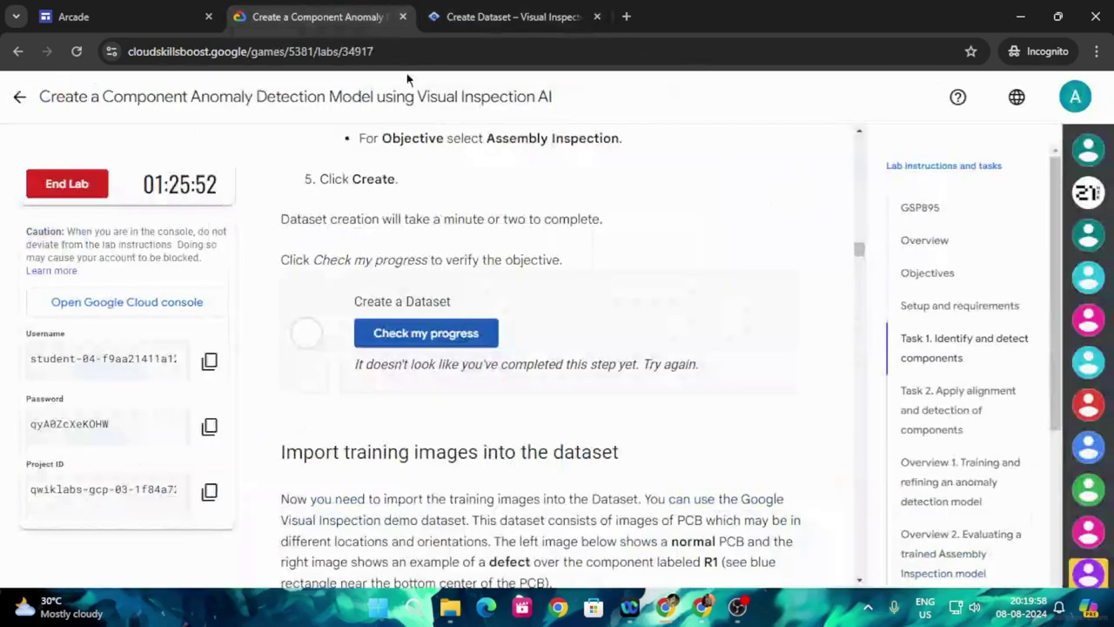
left_click(441, 330)
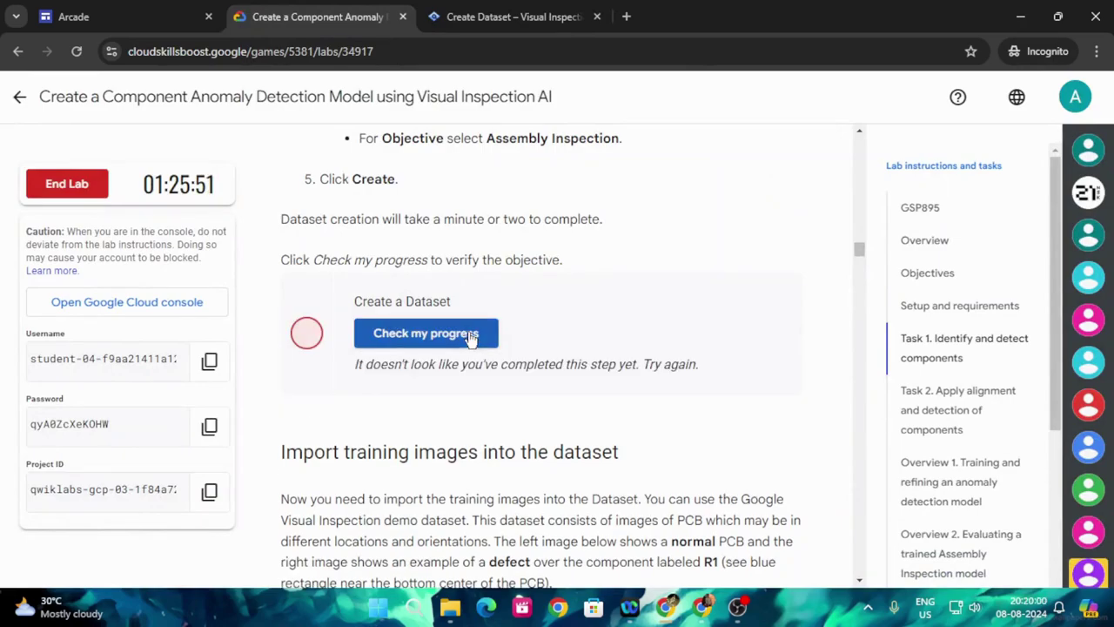
left_click(462, 333)
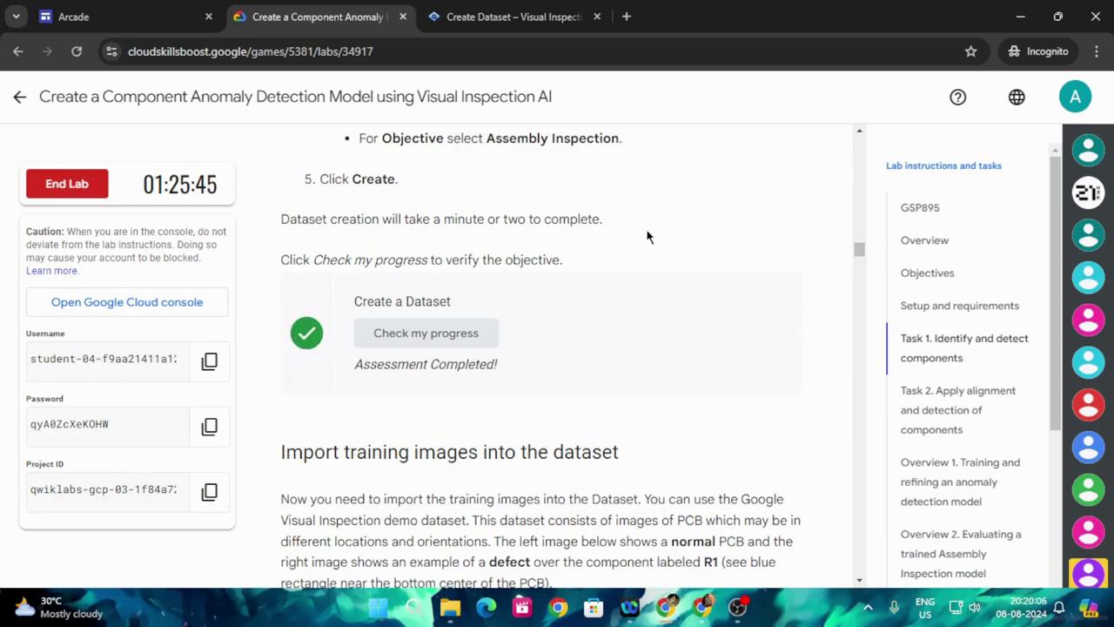
- Review the submitted dataset name and objective on the Create Dataset page, shrinking the Cloud Shell terminal for more room
left_click(577, 13)
scroll(428, 365, "up", 1)
scroll(425, 369, "up", 2)
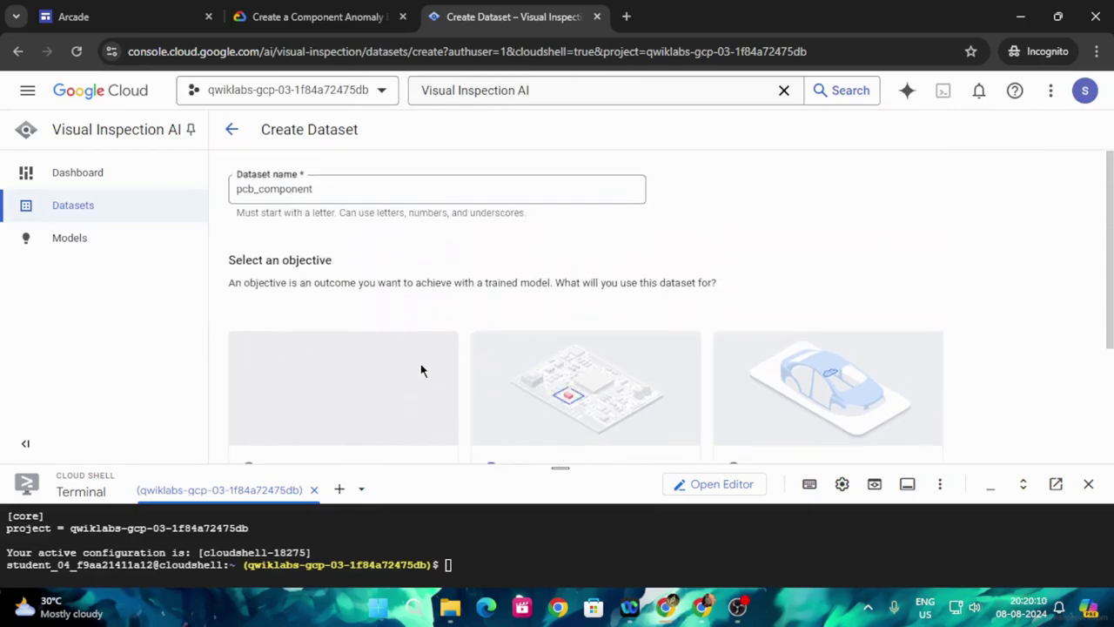
scroll(435, 383, "down", 1)
left_click_drag(564, 464, 561, 554)
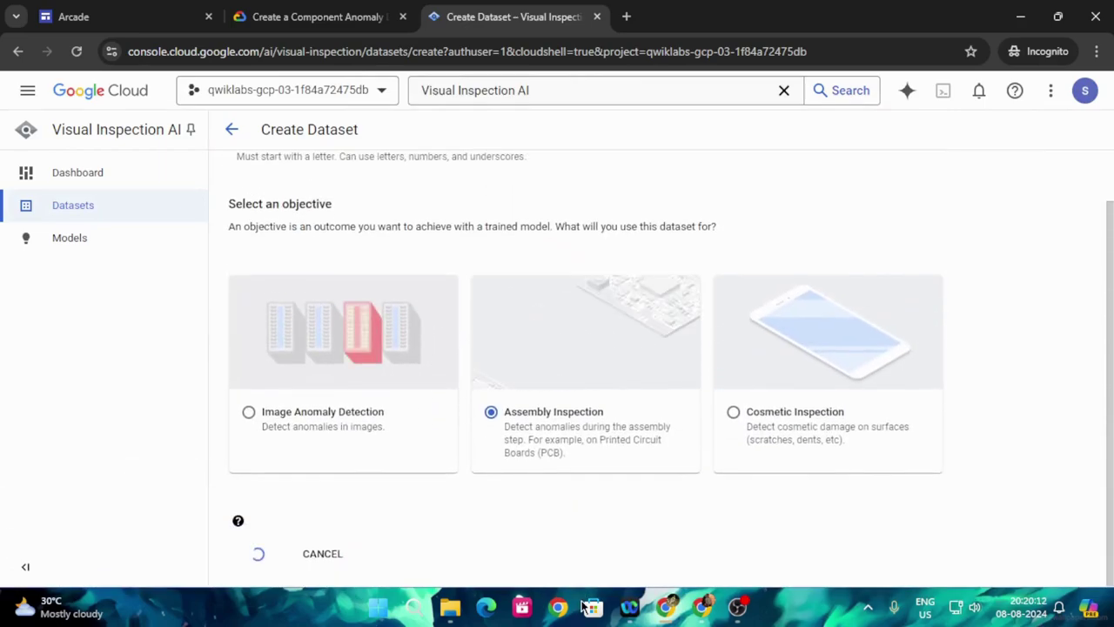
- Copy the lab's commands for copying the PCB images to a Cloud Storage bucket, and return to the console
left_click(344, 12)
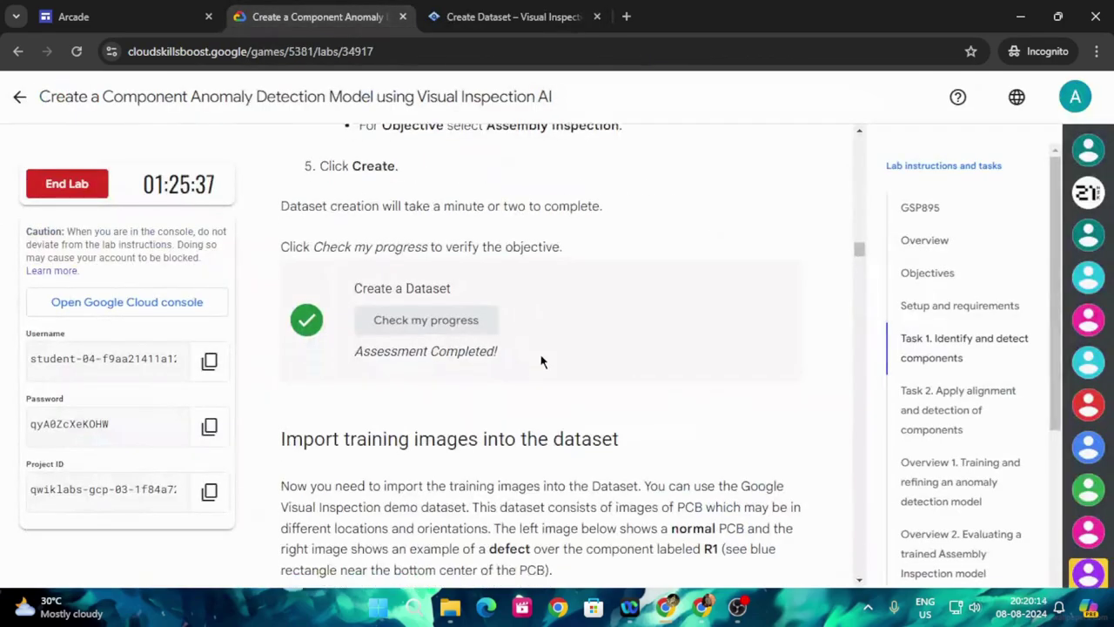
scroll(540, 366, "down", 5)
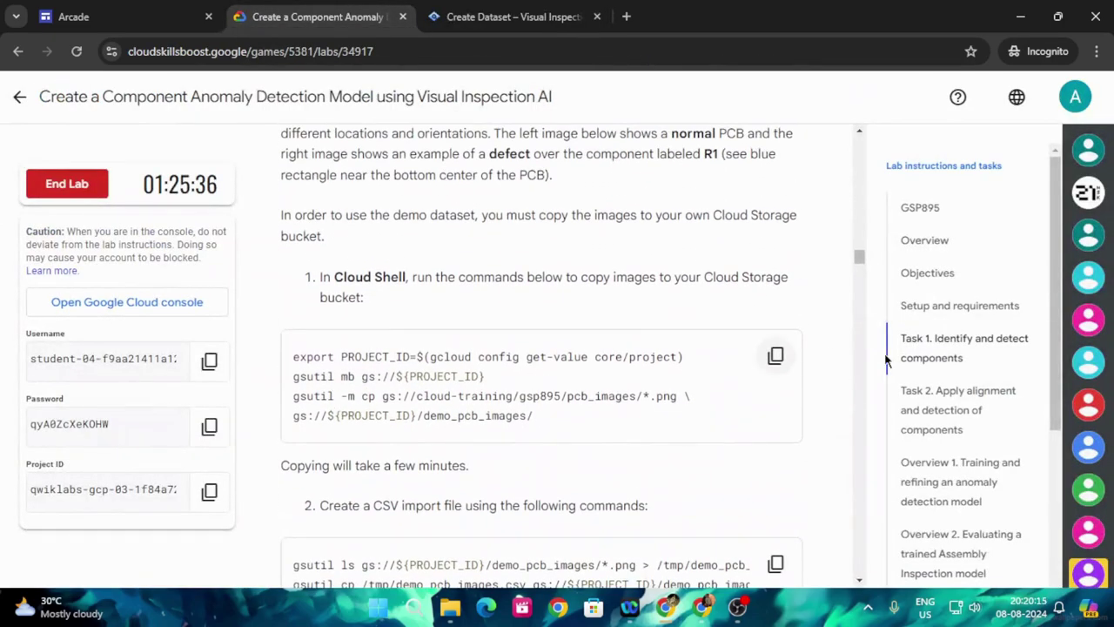
left_click(775, 356)
left_click(484, 12)
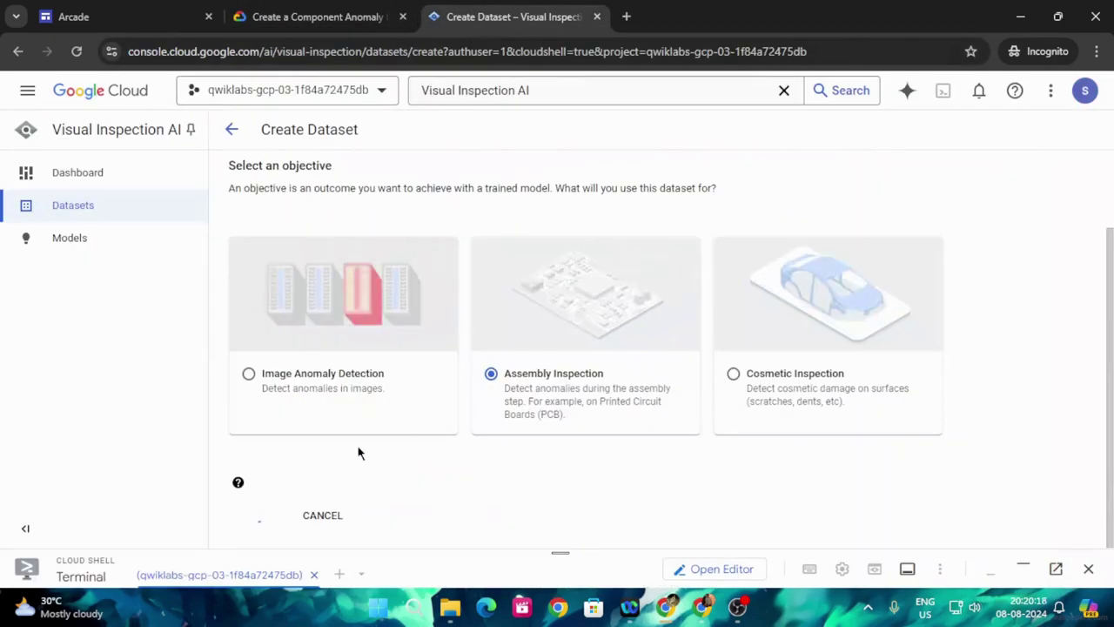
- Reload the Google Cloud console, discarding the unsaved Create Dataset form, and close the console's browser tab
left_click(77, 51)
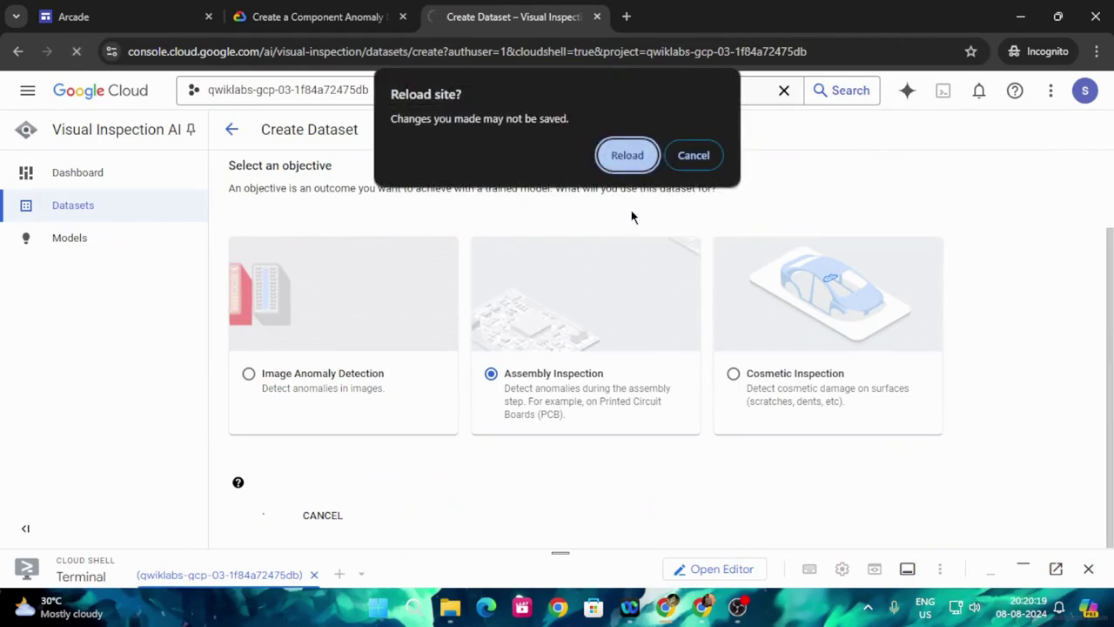
left_click(627, 157)
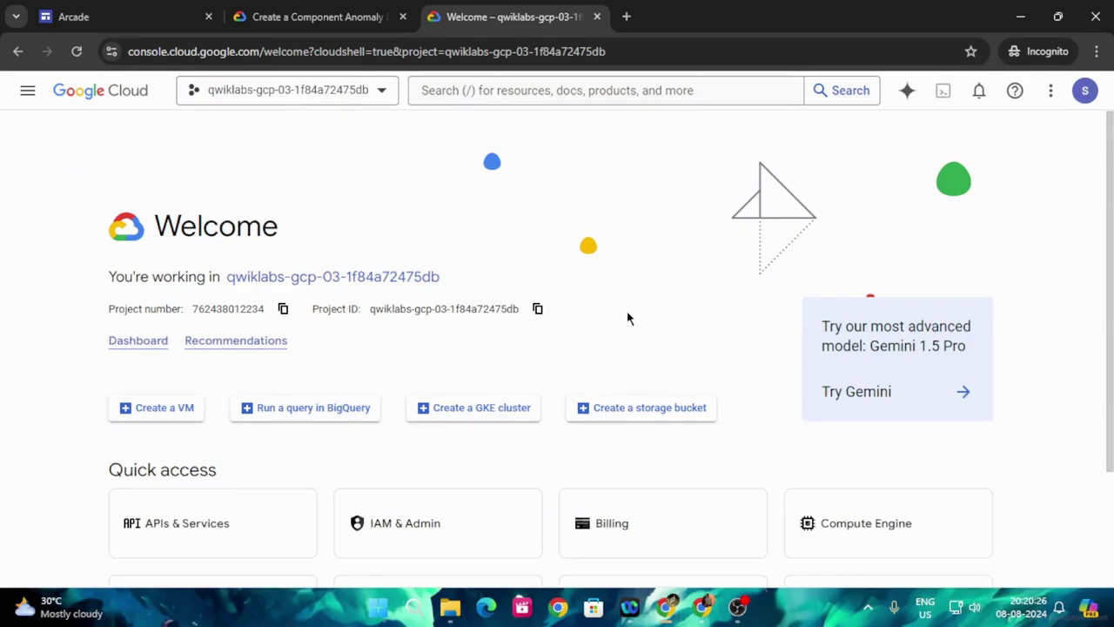
scroll(575, 319, "down", 2)
scroll(453, 505, "up", 2)
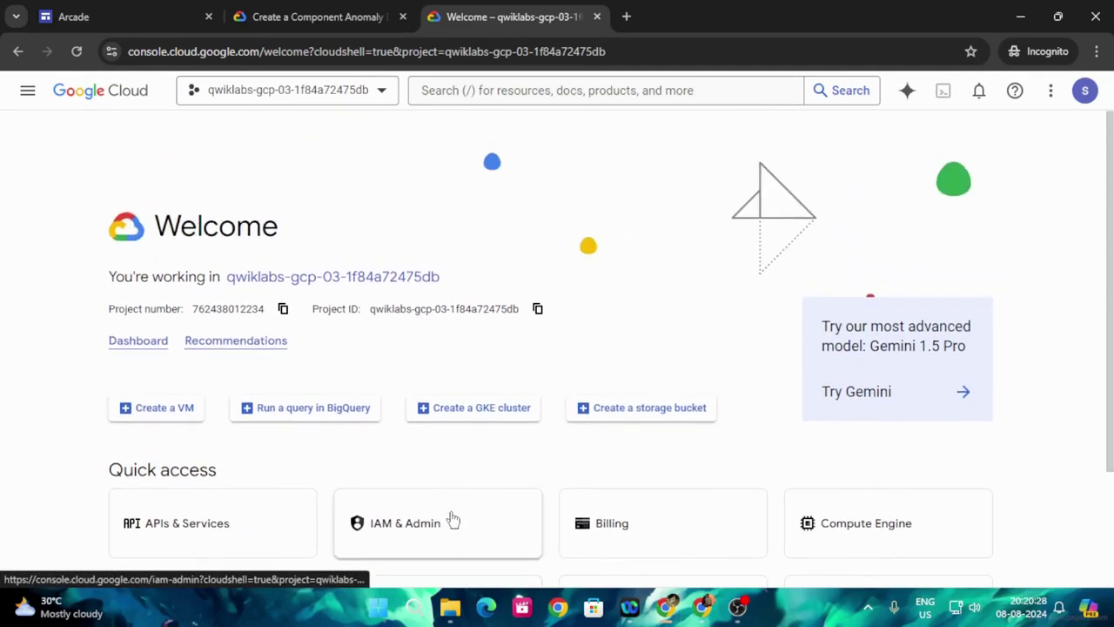
left_click(77, 51)
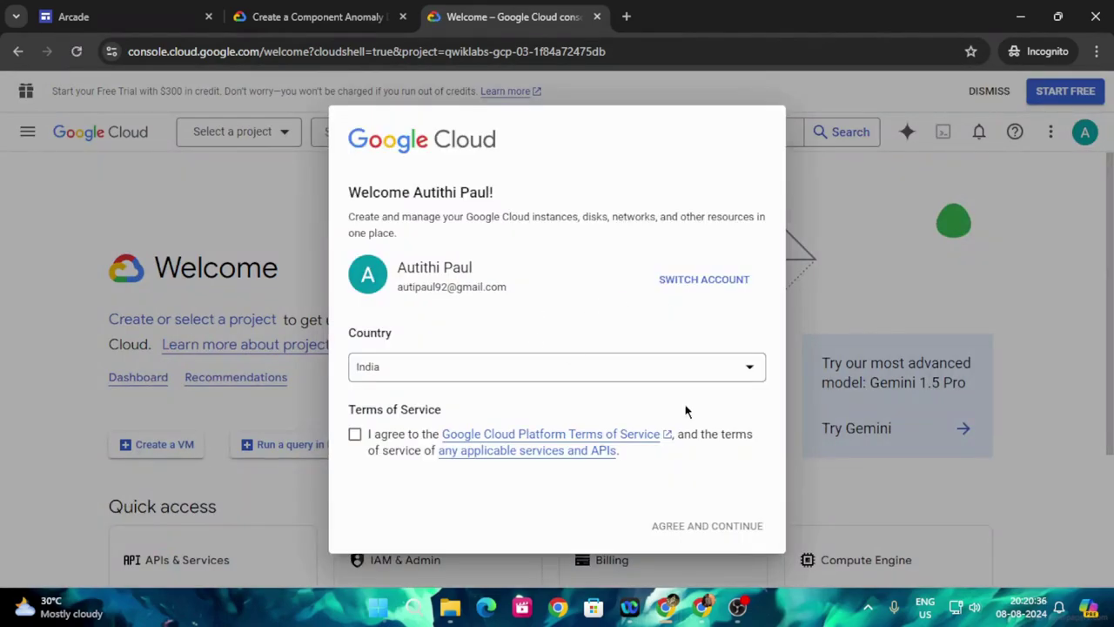
left_click(598, 17)
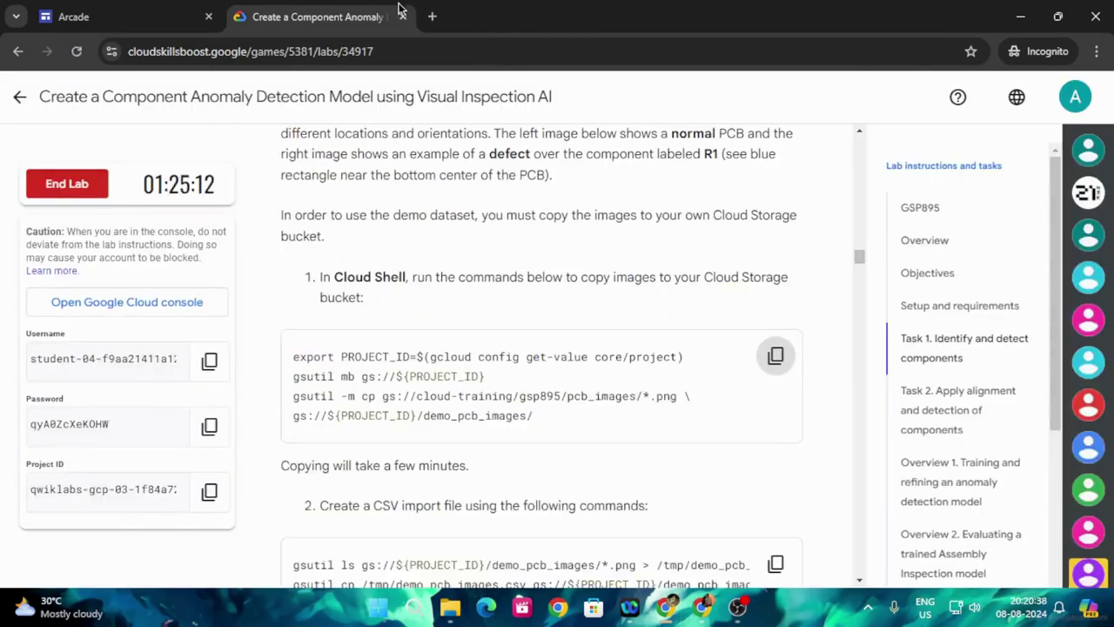
- Reopen the Google Cloud console from the lab page and submit the student account's e-mail for sign-in
left_click(184, 305)
key("ctrl+v")
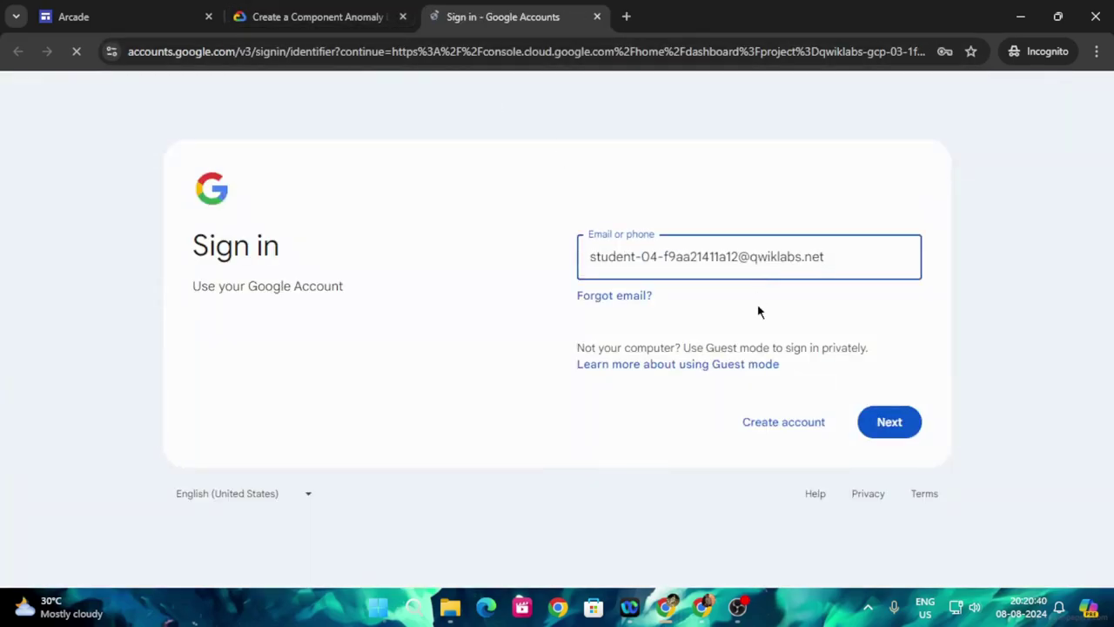
left_click(909, 431)
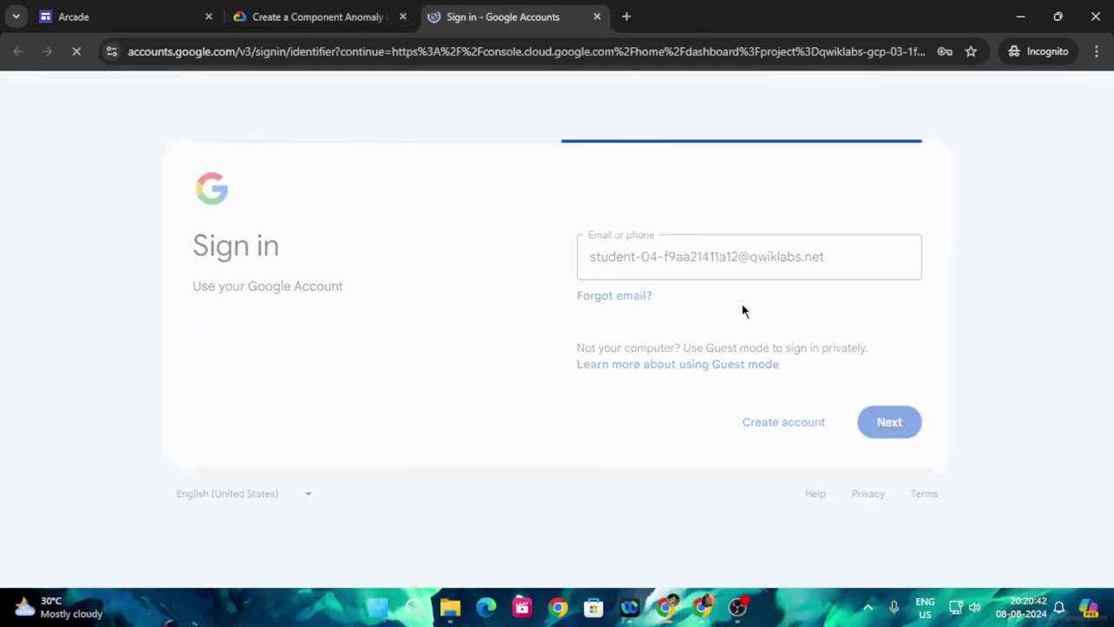
- Copy the account password from the lab page, paste it into the sign-in password field and complete the sign-in
left_click(318, 16)
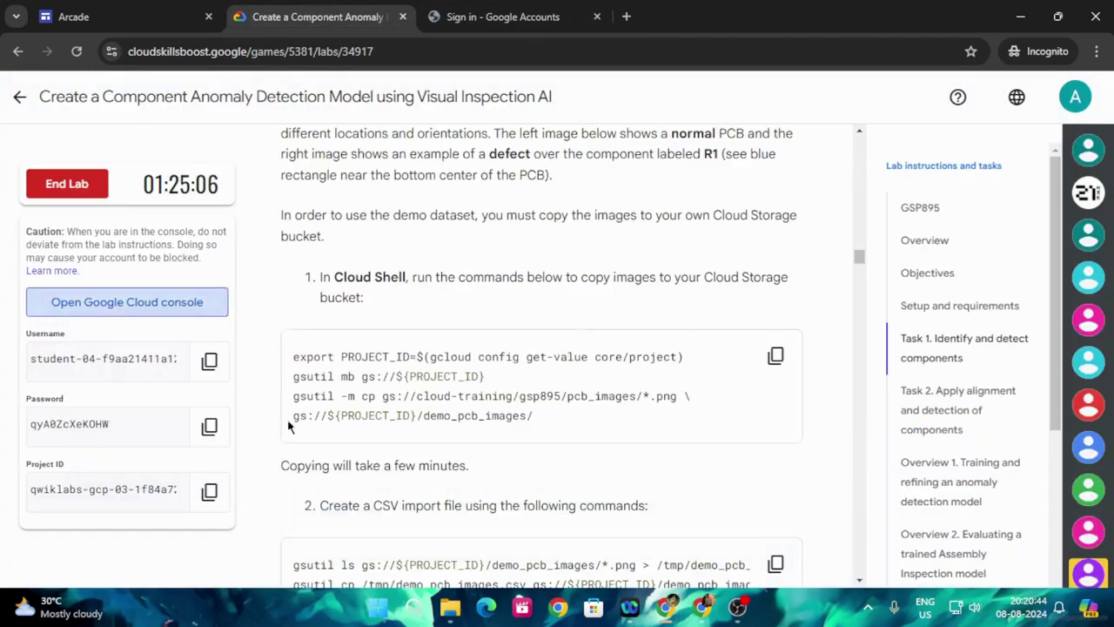
left_click(209, 426)
left_click(465, 7)
right_click(627, 310)
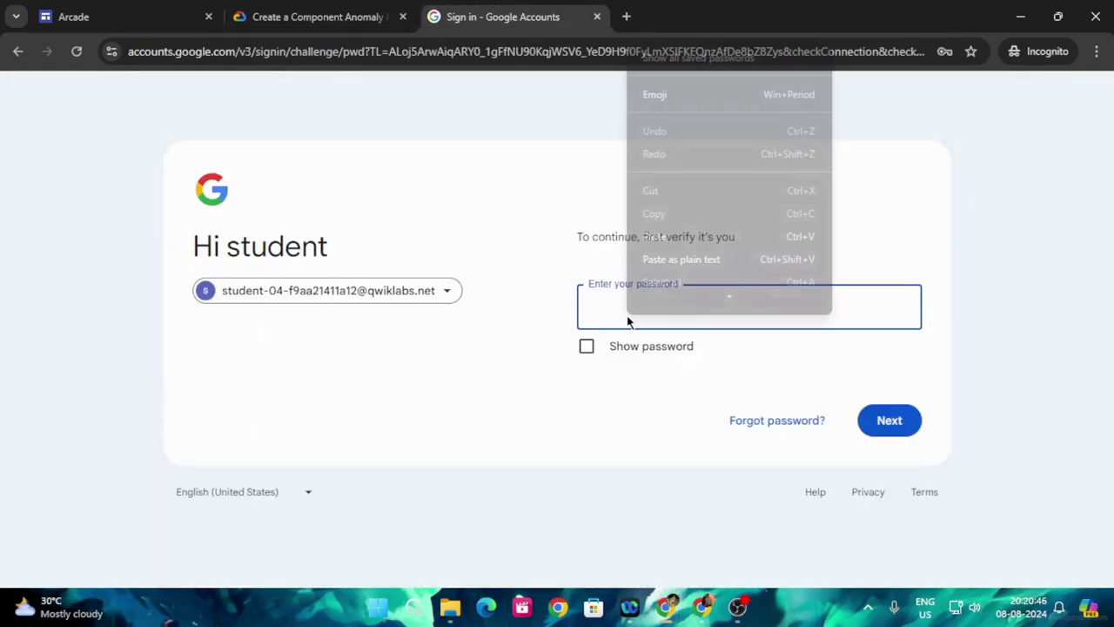
left_click(675, 252)
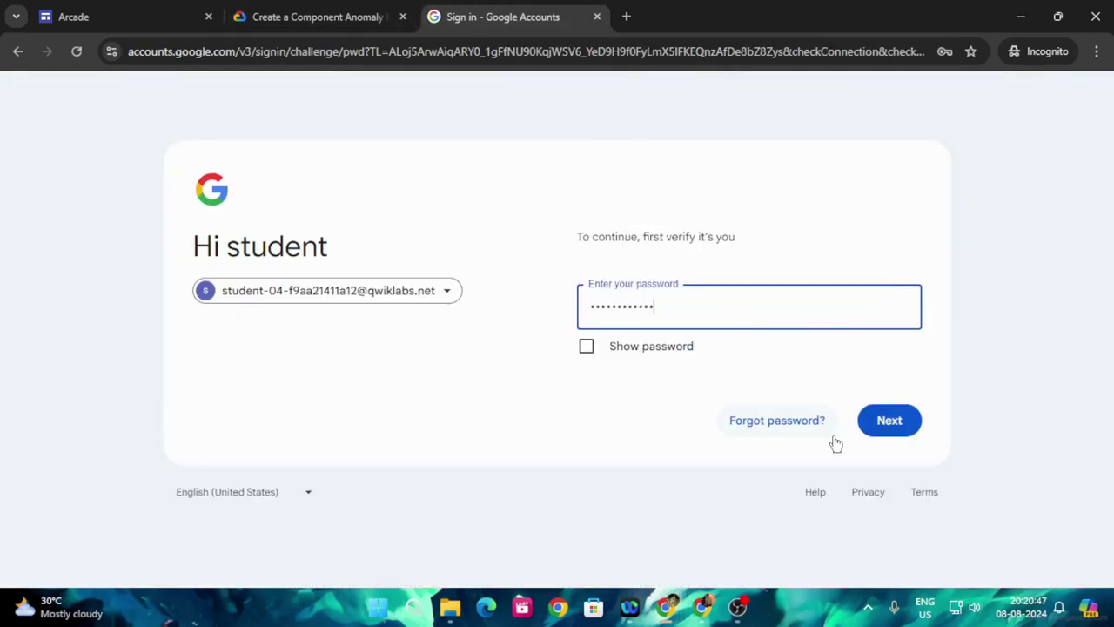
left_click(888, 421)
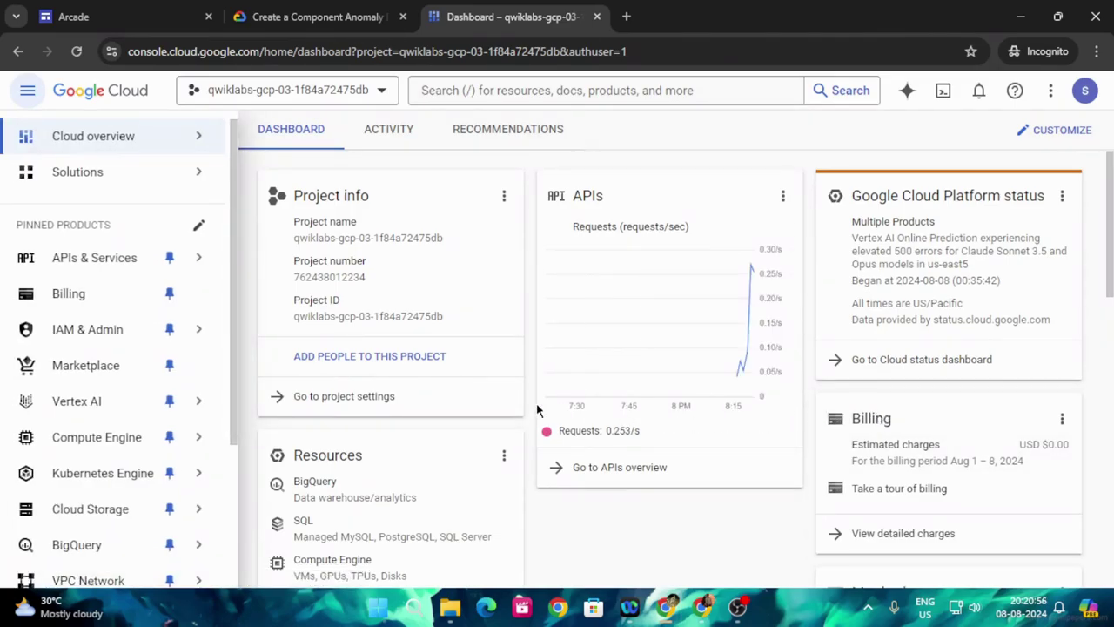
- Activate Cloud Shell and copy the lab's commands for creating the project bucket and copying the PCB images into it
left_click(942, 90)
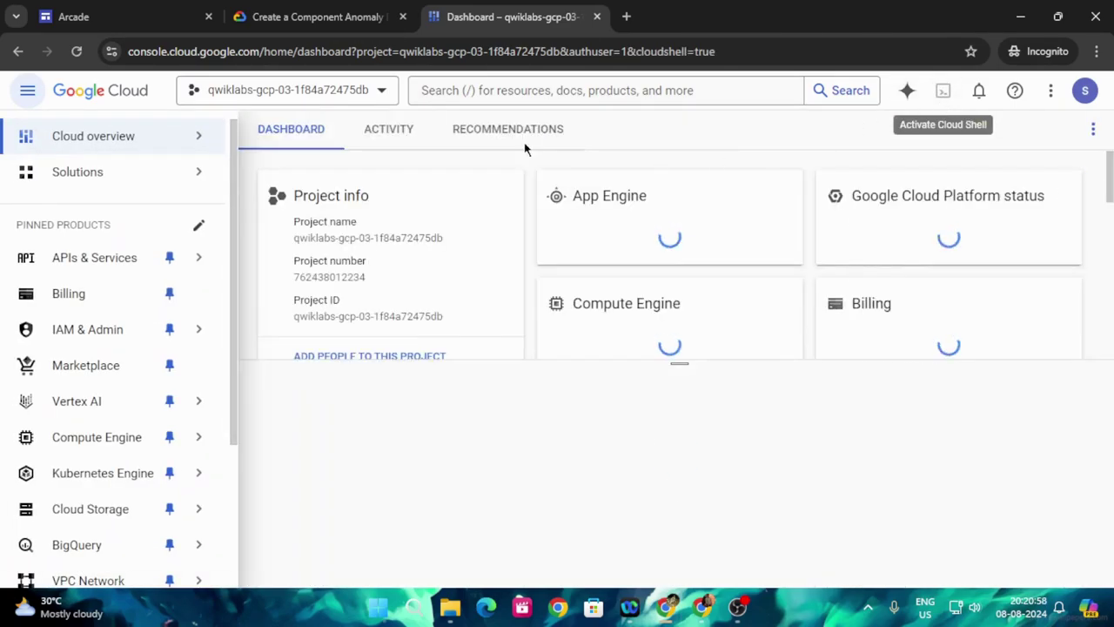
left_click(318, 16)
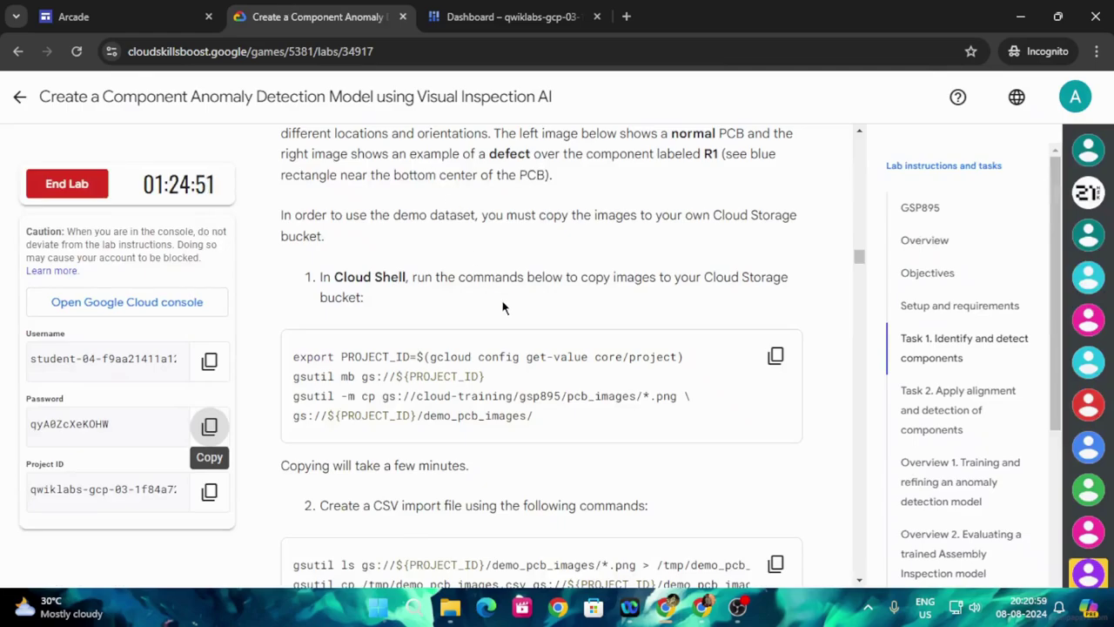
left_click(776, 356)
left_click(517, 16)
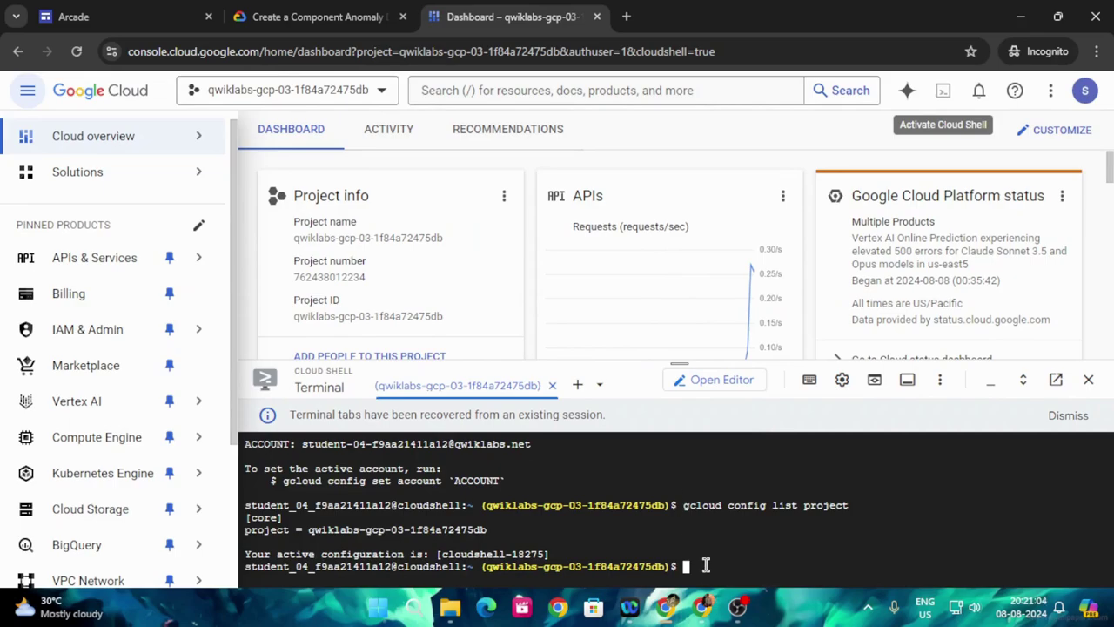
- Run the bucket creation and PCB image copy commands in Cloud Shell, then dismiss the session notice and enlarge the terminal
key("ctrl+v")
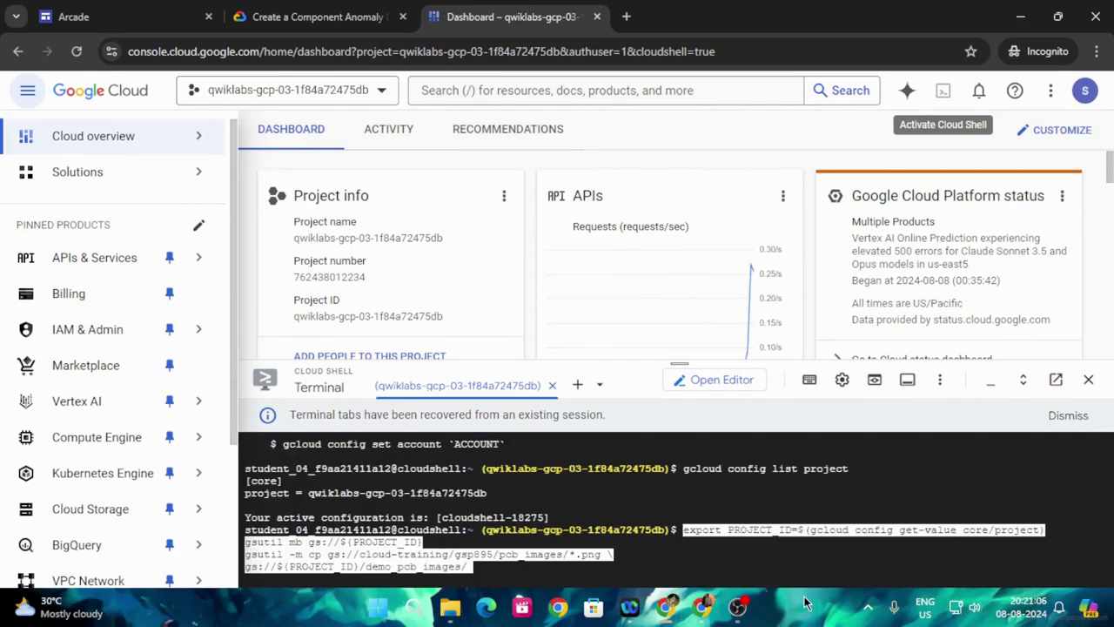
key("Return")
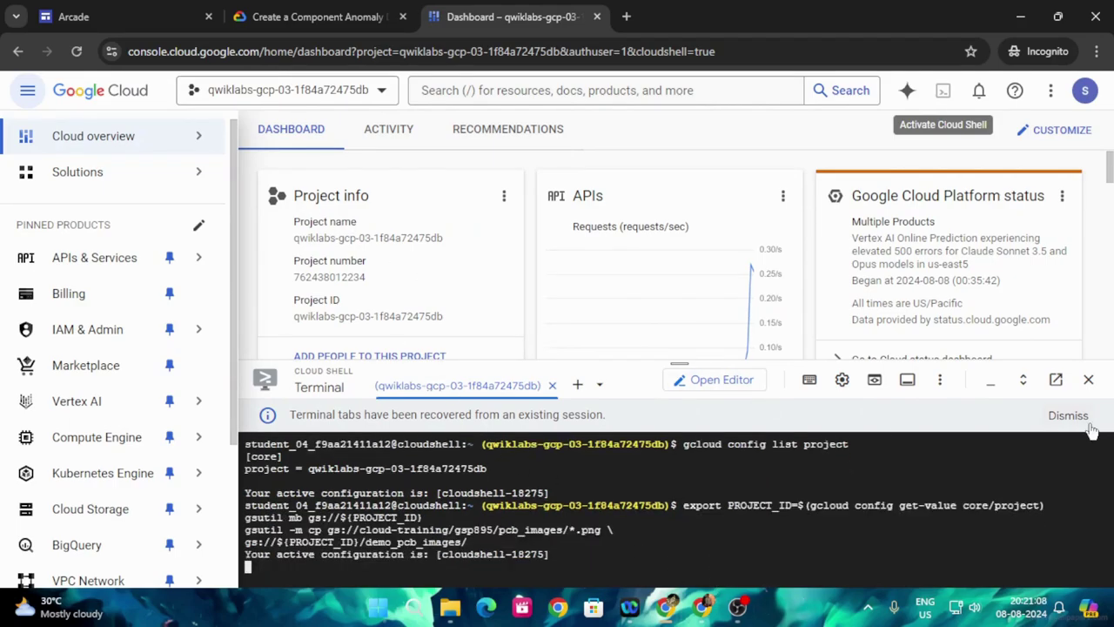
left_click(1091, 428)
left_click_drag(679, 364, 625, 211)
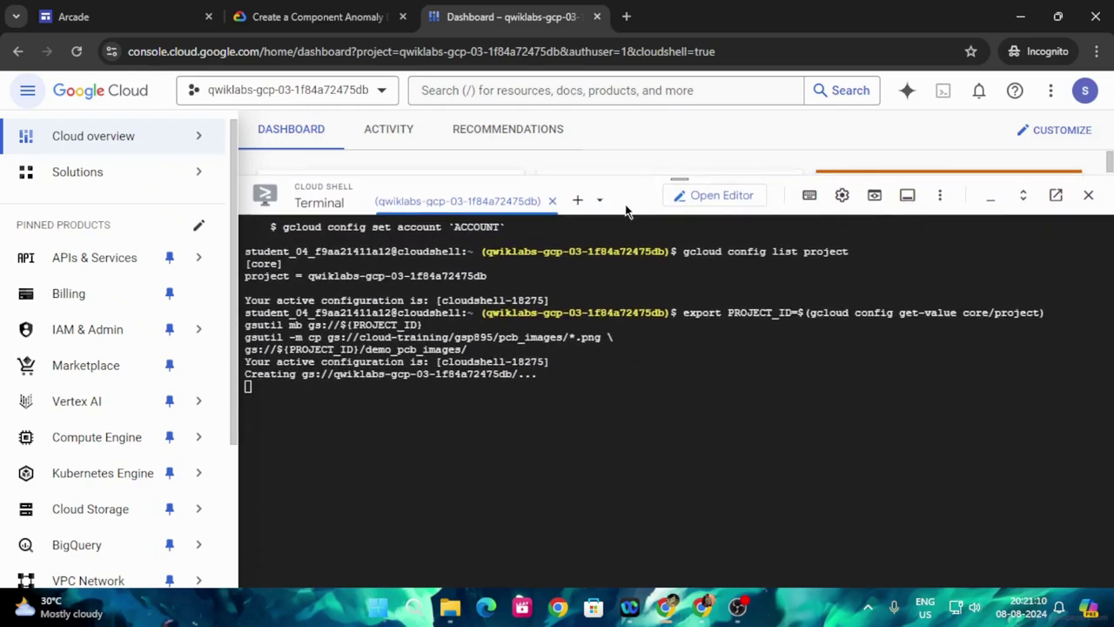
- Copy the lab's gsutil commands for creating the CSV import file and return to the Cloud Shell terminal
key("ctrl+shift+Tab")
scroll(705, 426, "down", 3)
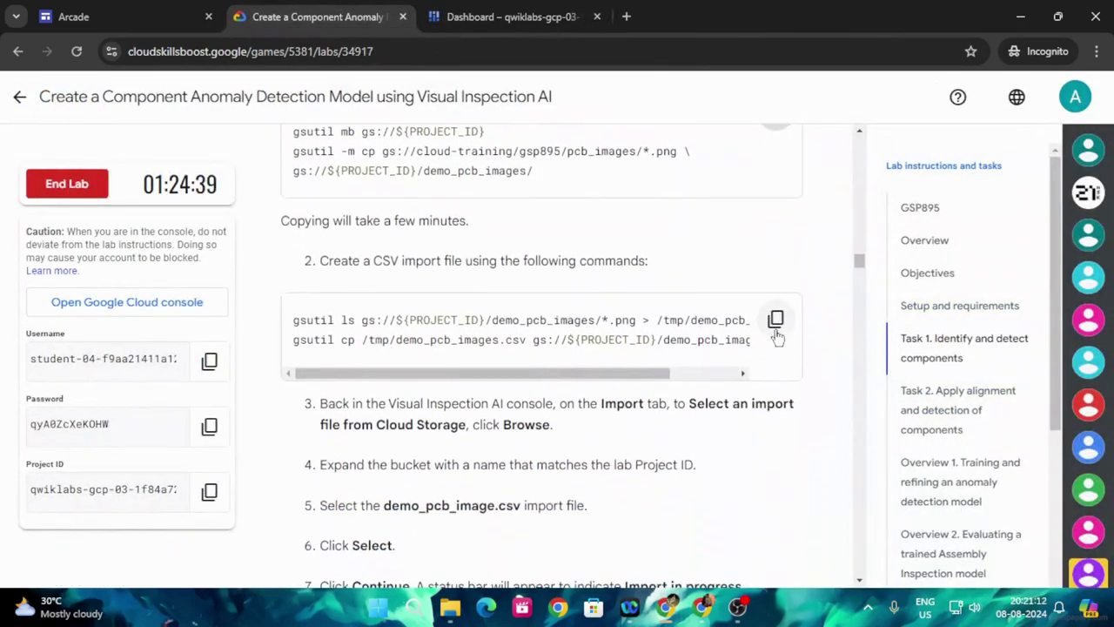
left_click(776, 324)
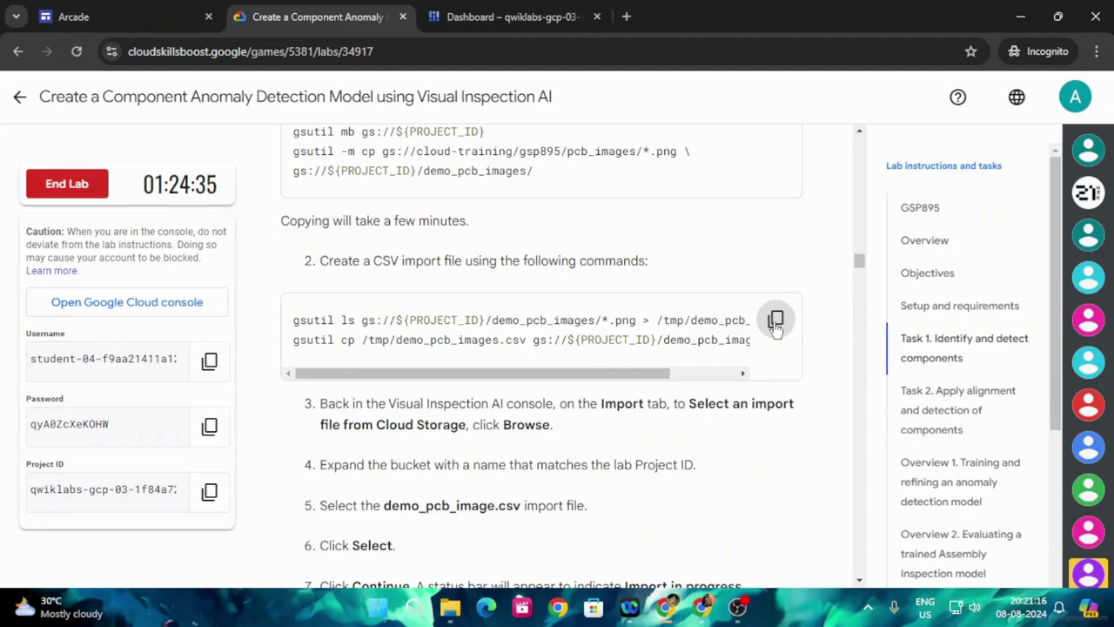
left_click(532, 13)
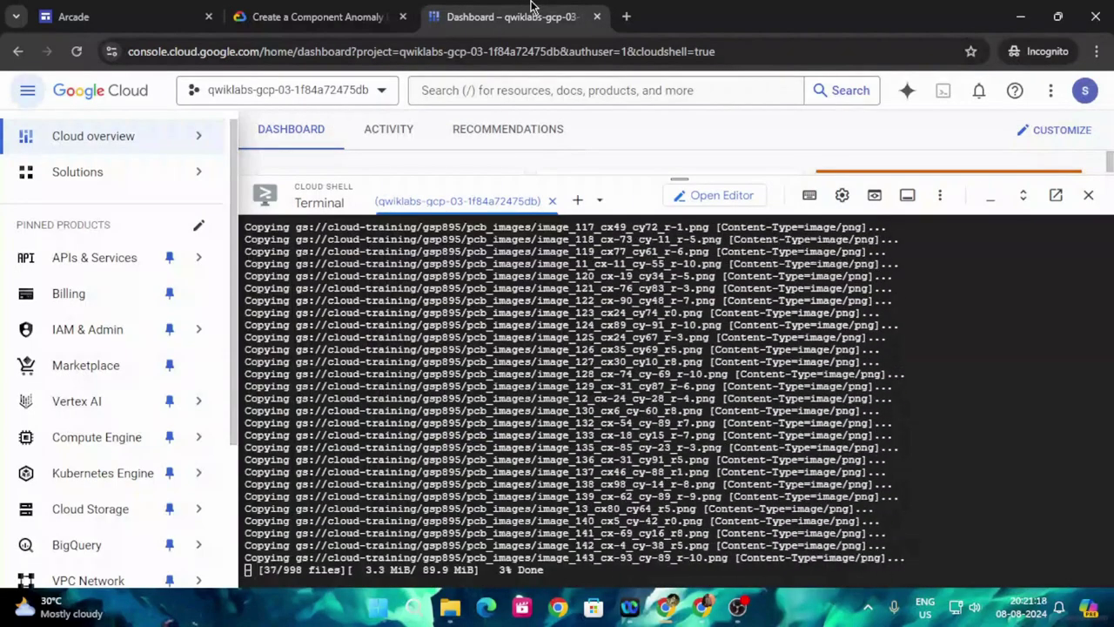